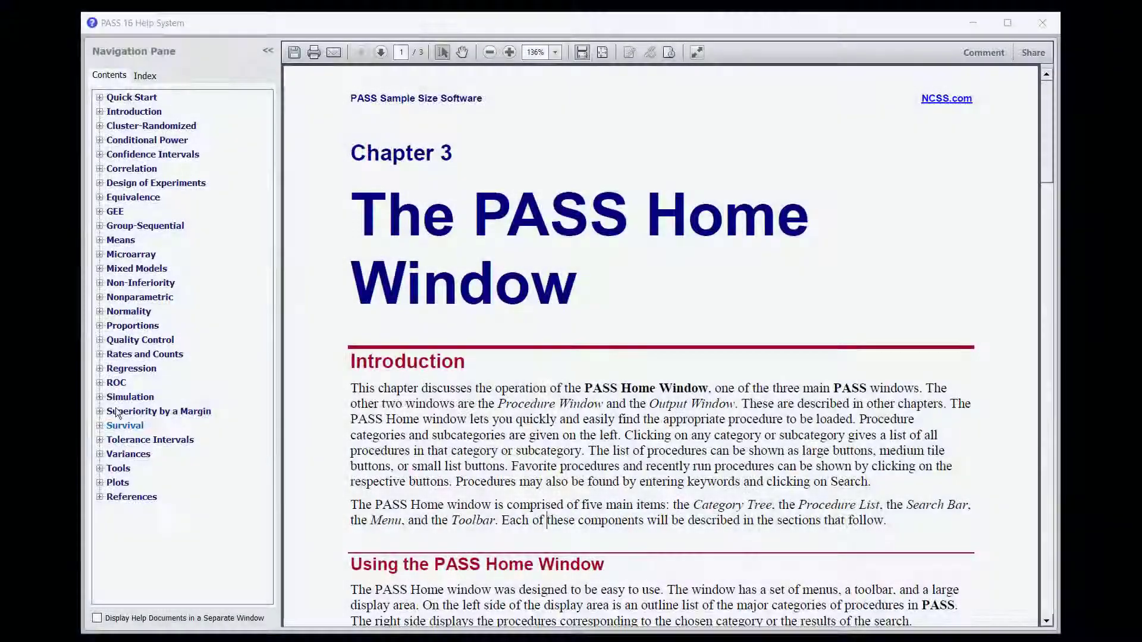
Expand and collapse the Regression and Introduction topics in the help Contents tree
{"action": "left_click", "coordinate": [100, 369]}
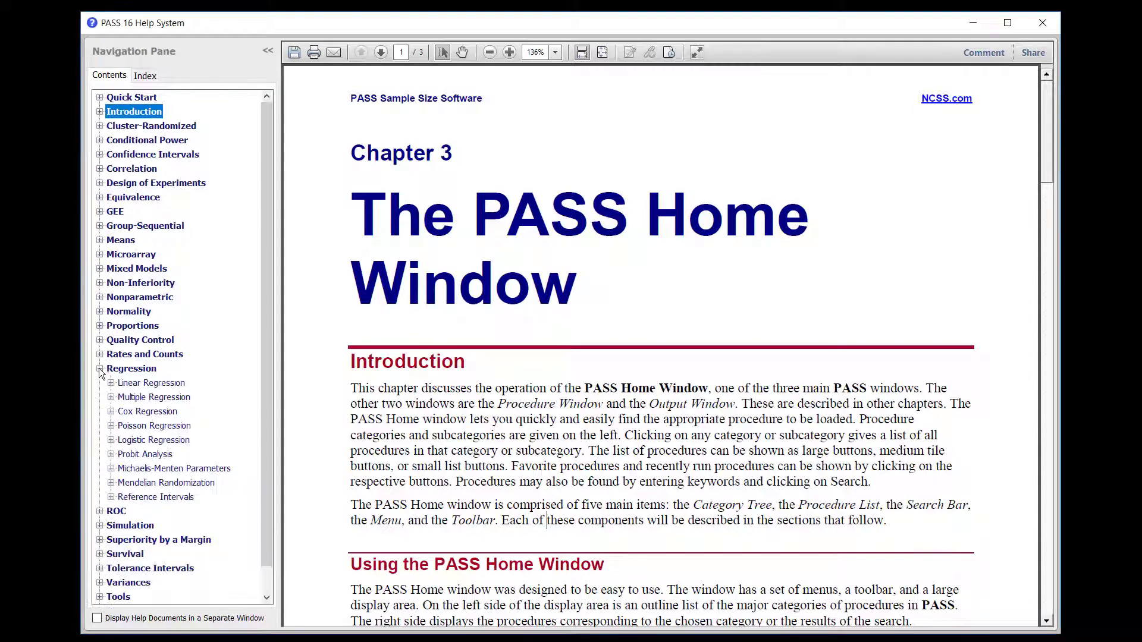
{"action": "left_click", "coordinate": [100, 369]}
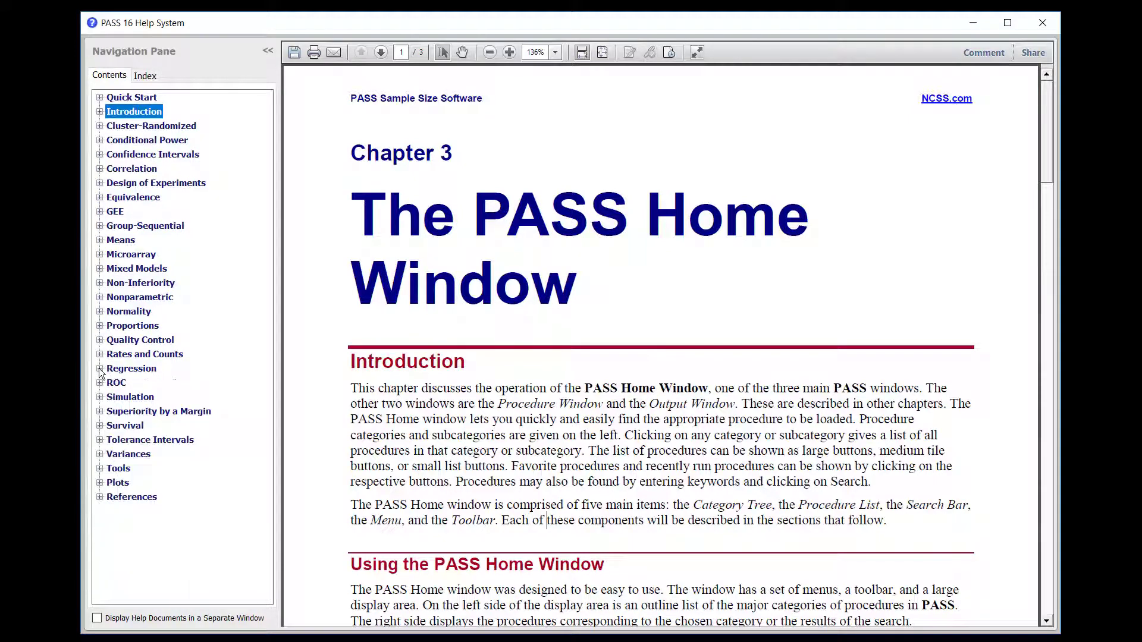
{"action": "left_click", "coordinate": [100, 112]}
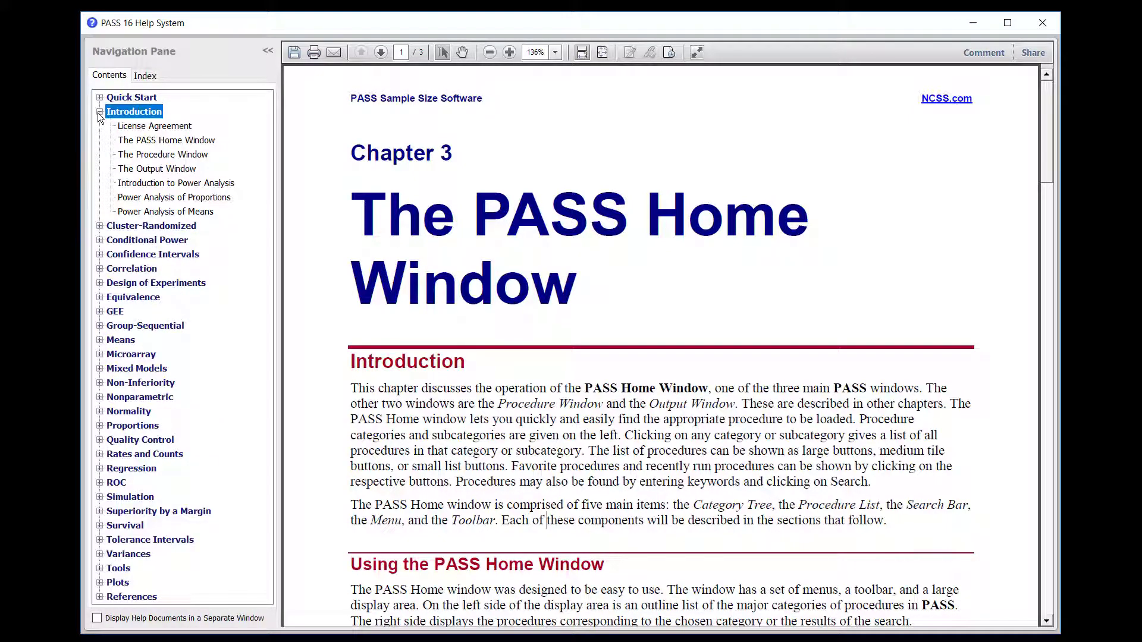
{"action": "left_click", "coordinate": [100, 112]}
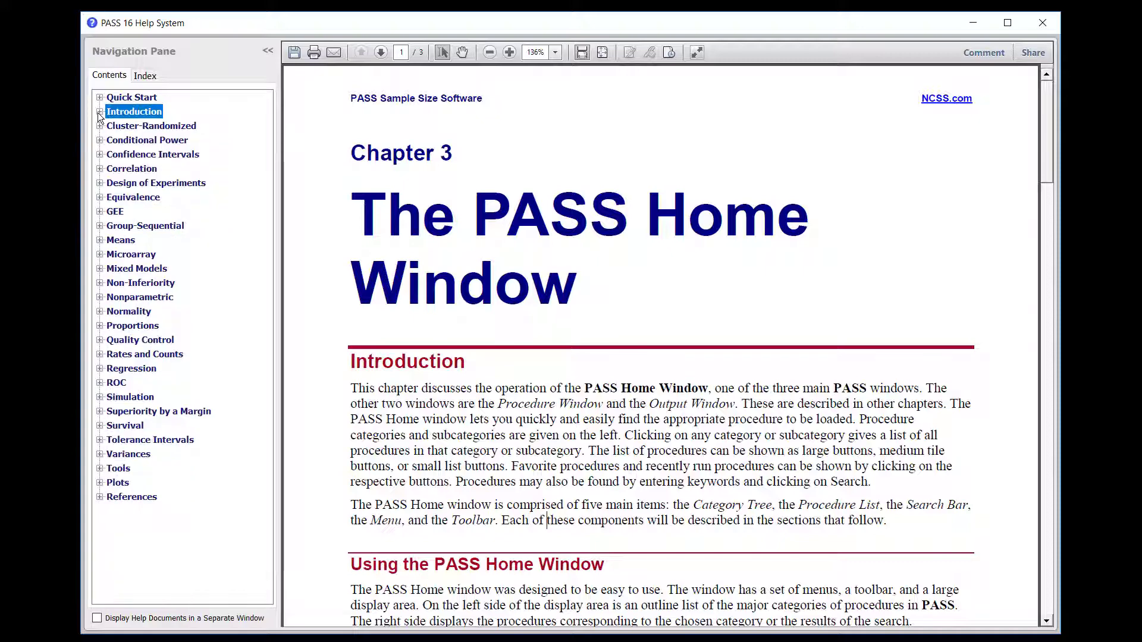
{"action": "left_click", "coordinate": [1042, 15]}
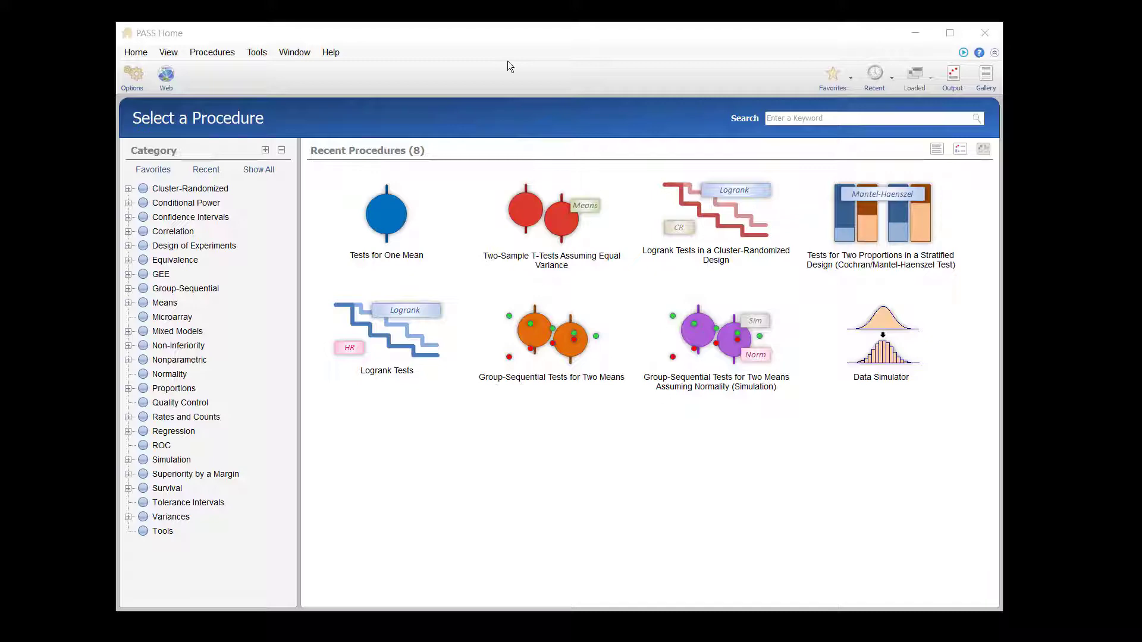
{"action": "left_click", "coordinate": [979, 52]}
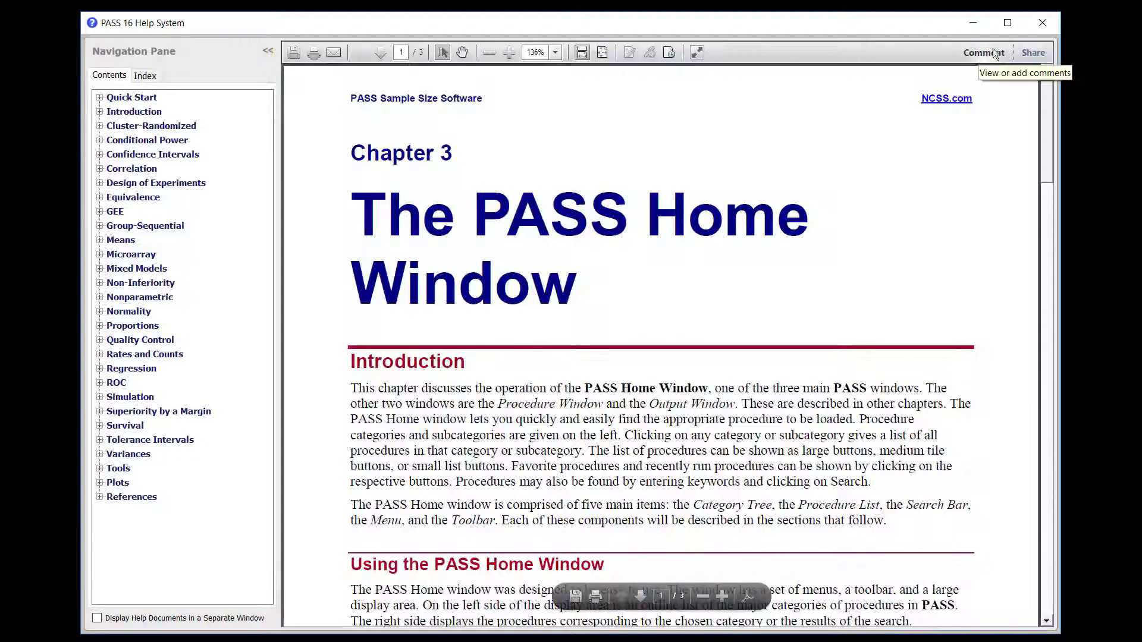
{"action": "left_click", "coordinate": [1041, 23]}
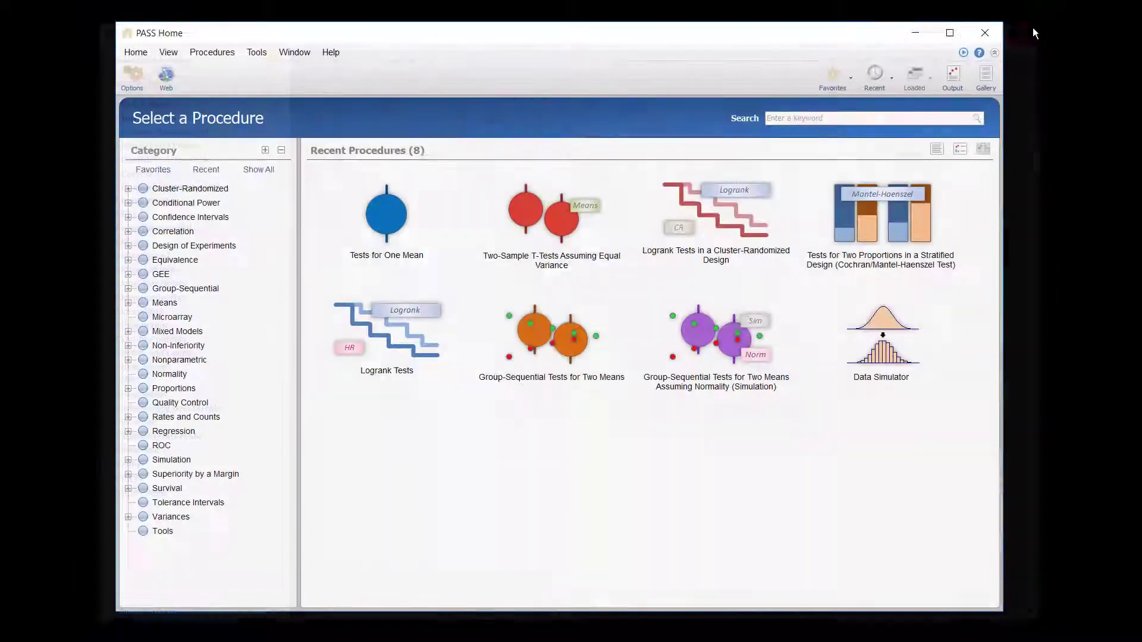
{"action": "left_click", "coordinate": [327, 52]}
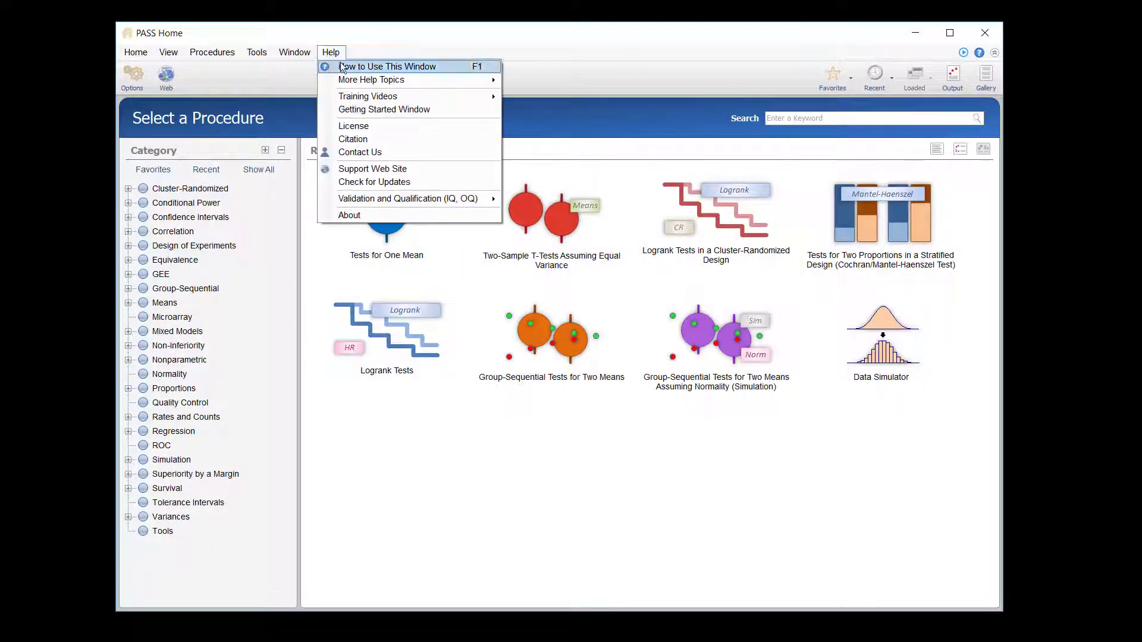
{"action": "left_click", "coordinate": [359, 66]}
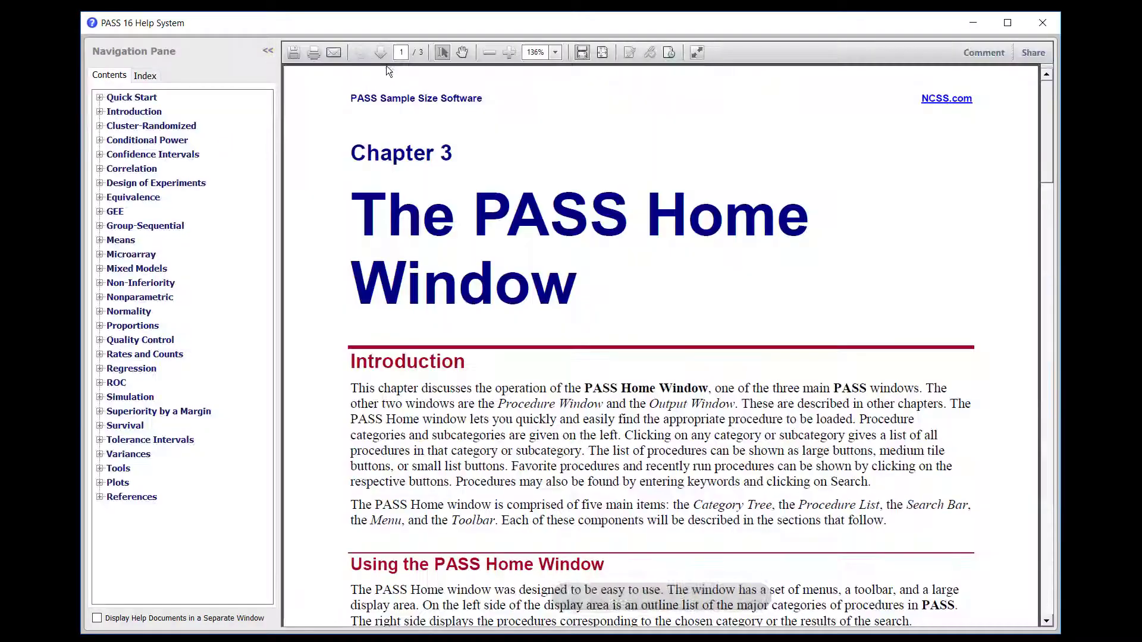
{"action": "left_click", "coordinate": [1044, 25]}
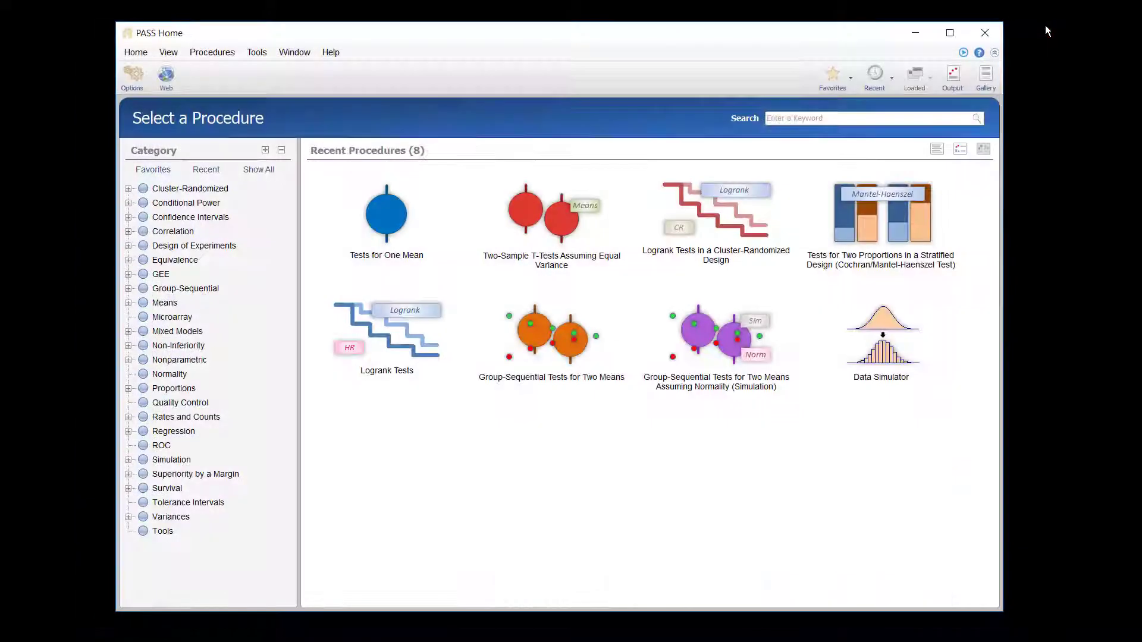
Open the Logrank Tests procedure and look through its help options, then close the help
{"action": "left_click", "coordinate": [379, 358]}
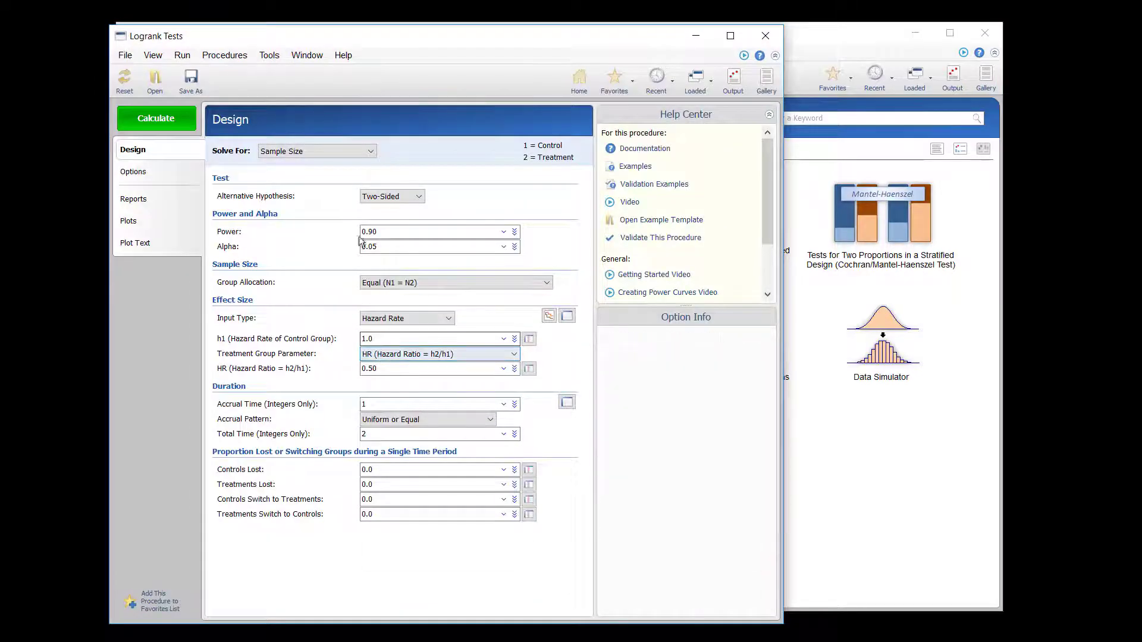
{"action": "left_click", "coordinate": [343, 56]}
{"action": "mouse_move", "coordinate": [384, 87]}
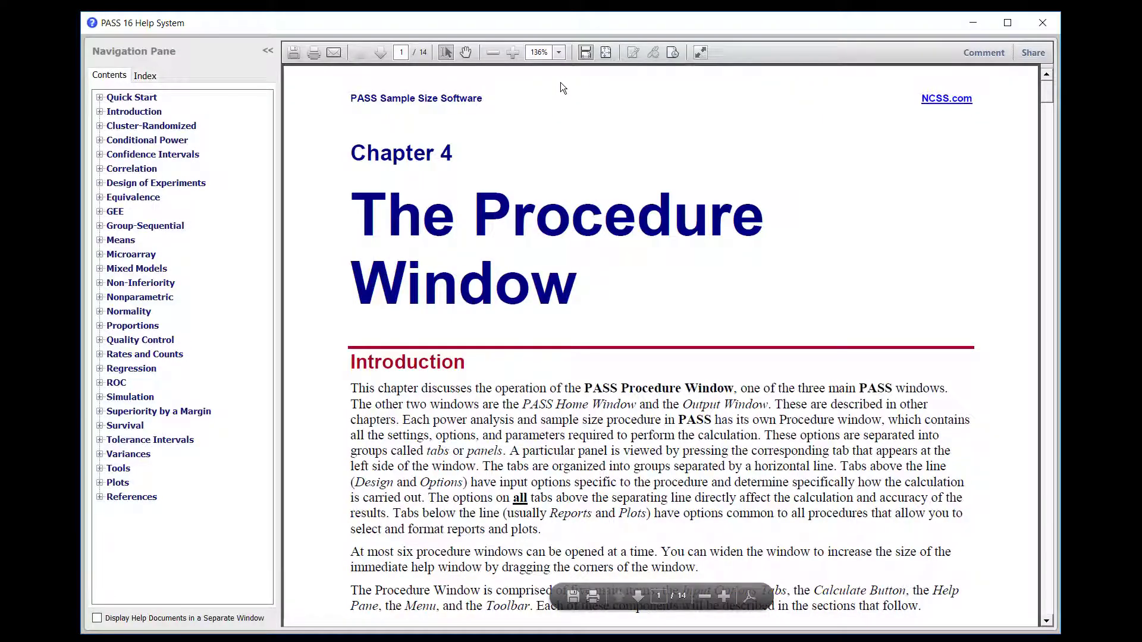
{"action": "left_click", "coordinate": [1041, 22]}
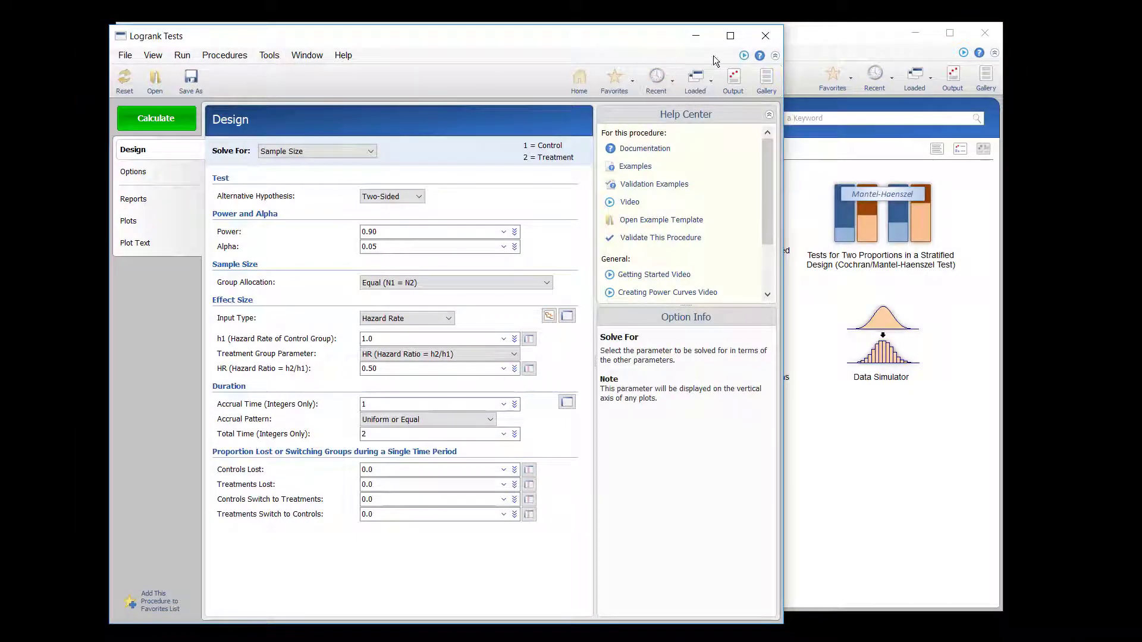
Reopen Logrank Tests and bring up its Chapter 715 Logrank Tests documentation
{"action": "left_click", "coordinate": [765, 37]}
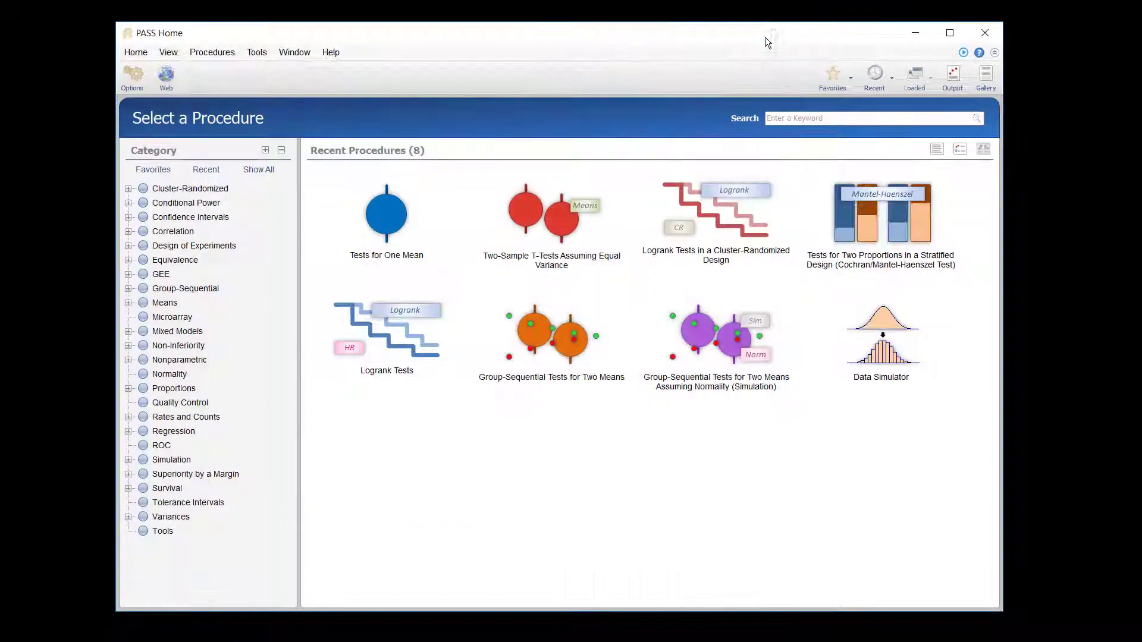
{"action": "left_click", "coordinate": [405, 326]}
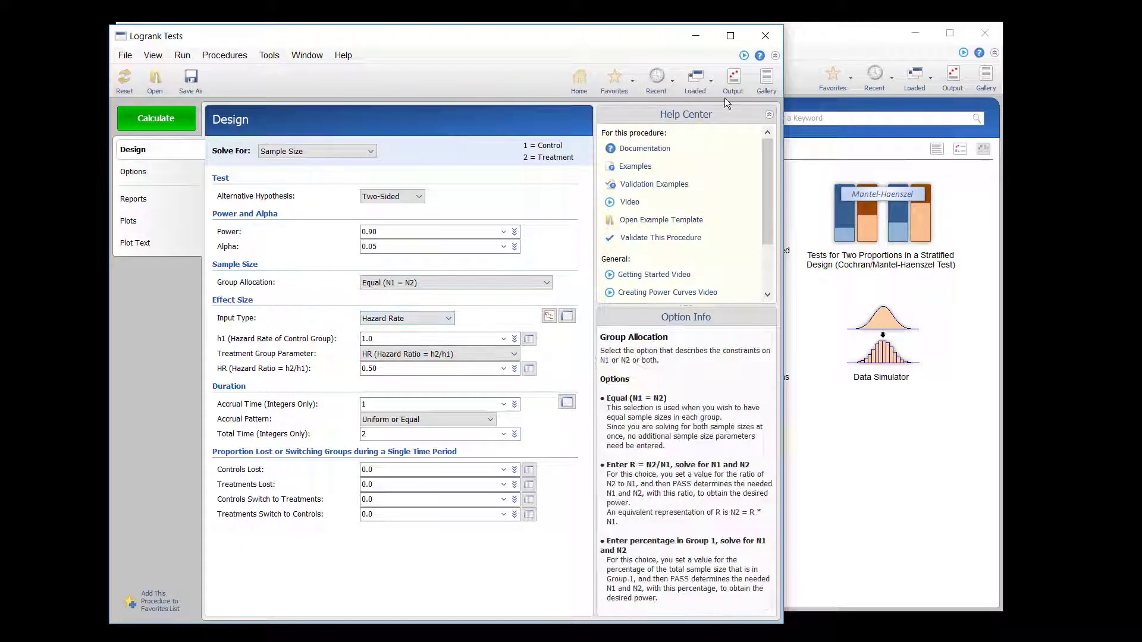
{"action": "left_click", "coordinate": [759, 57]}
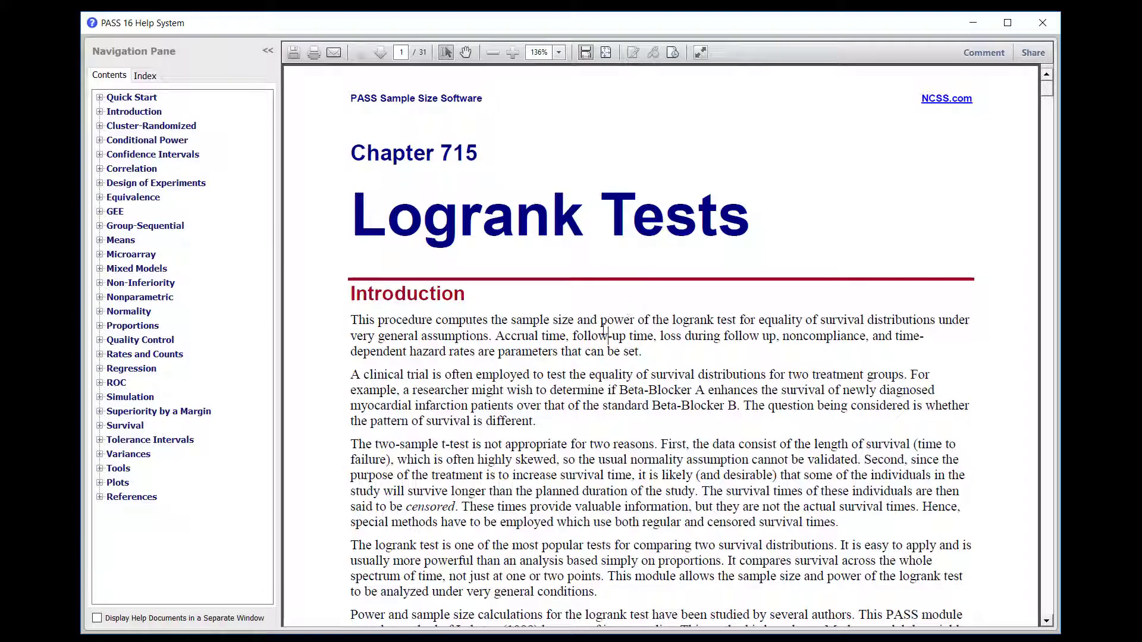
Scroll the Logrank Tests chapter to page 17, Example 1 – Finding the Power using Proportion Surviving
{"action": "scroll", "coordinate": [605, 329], "scroll_direction": "down", "scroll_amount": 3}
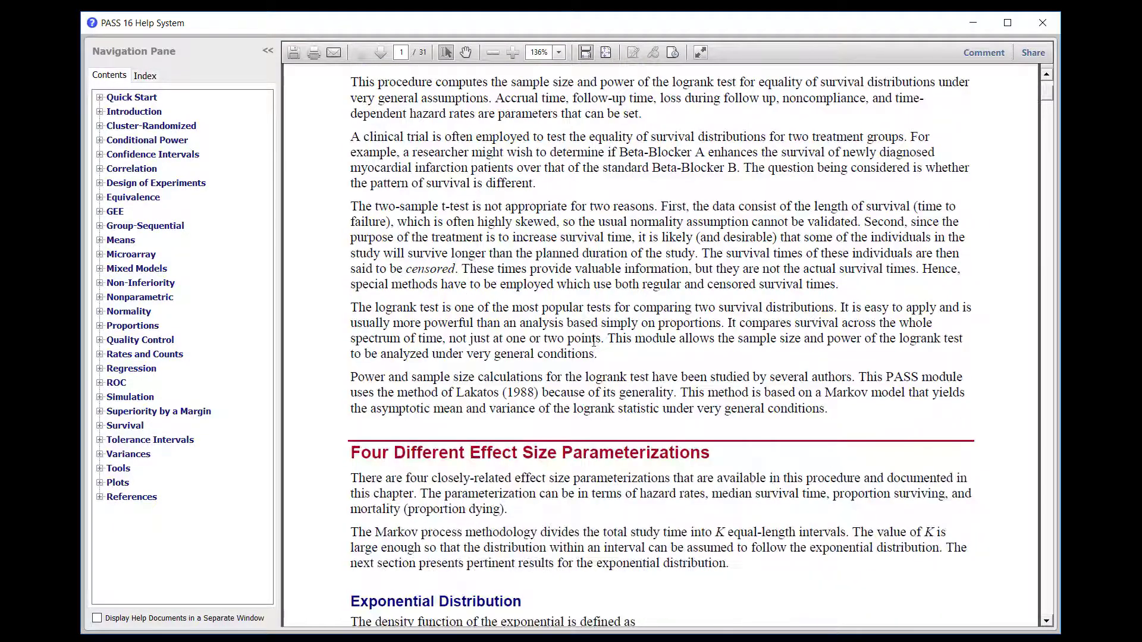
{"action": "scroll", "coordinate": [593, 341], "scroll_direction": "down", "scroll_amount": 9}
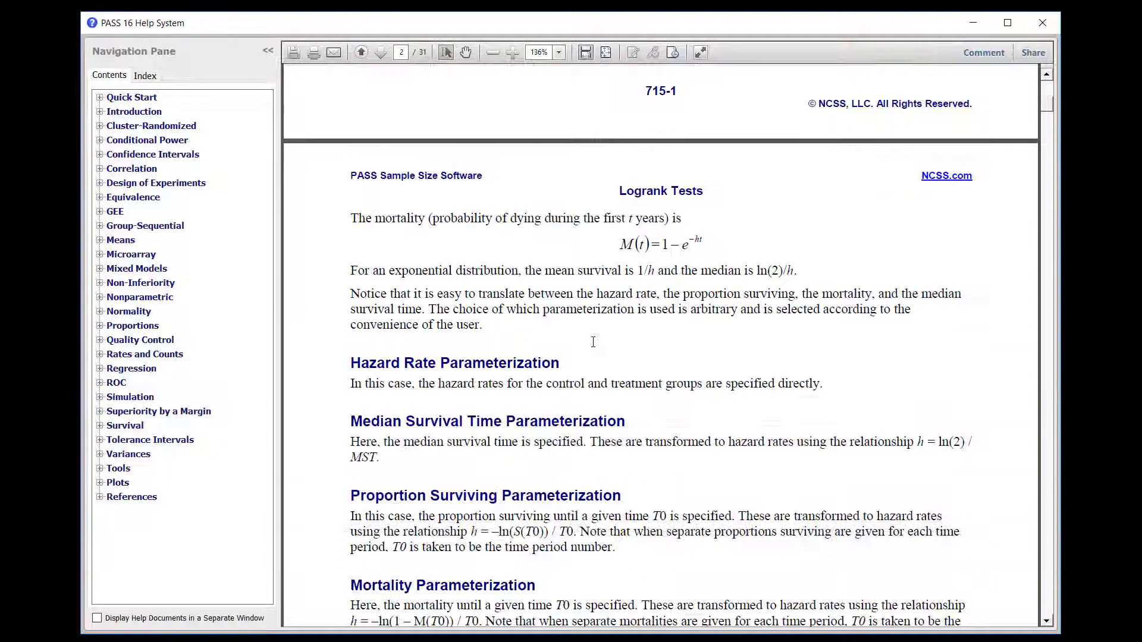
{"action": "scroll", "coordinate": [592, 342], "scroll_direction": "down", "scroll_amount": 4}
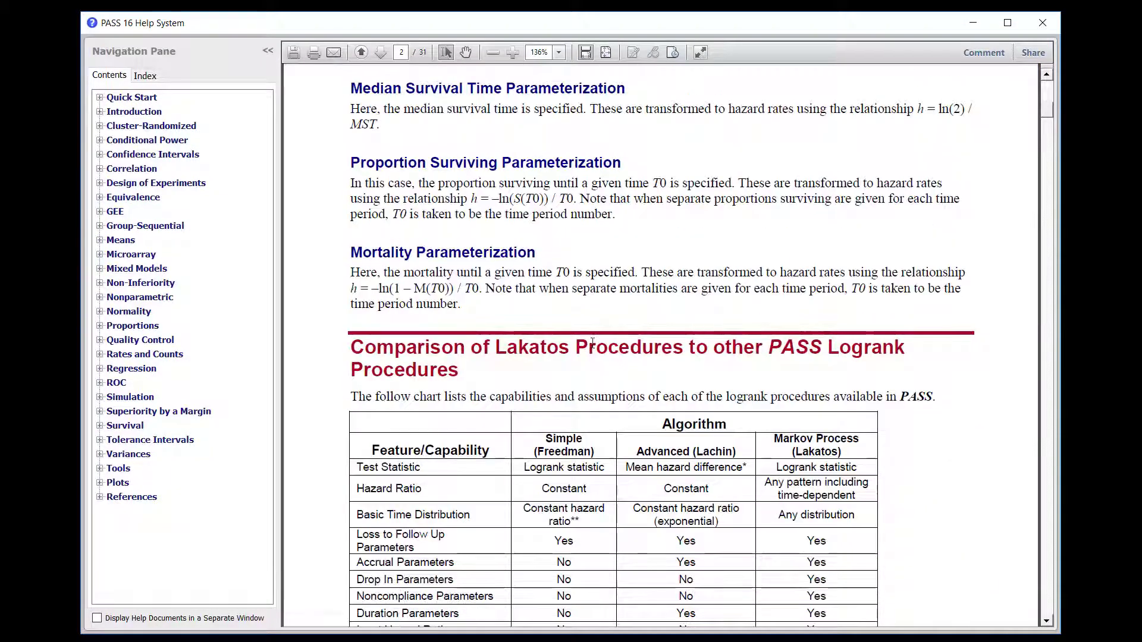
{"action": "scroll", "coordinate": [592, 344], "scroll_direction": "down", "scroll_amount": 10}
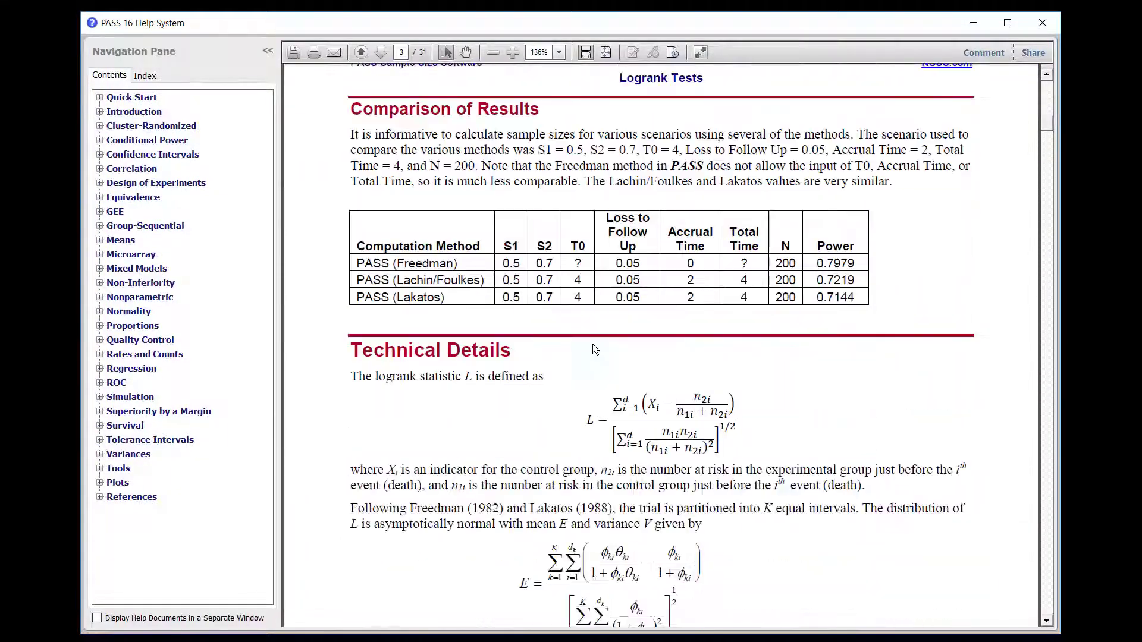
{"action": "scroll", "coordinate": [592, 344], "scroll_direction": "down", "scroll_amount": 2}
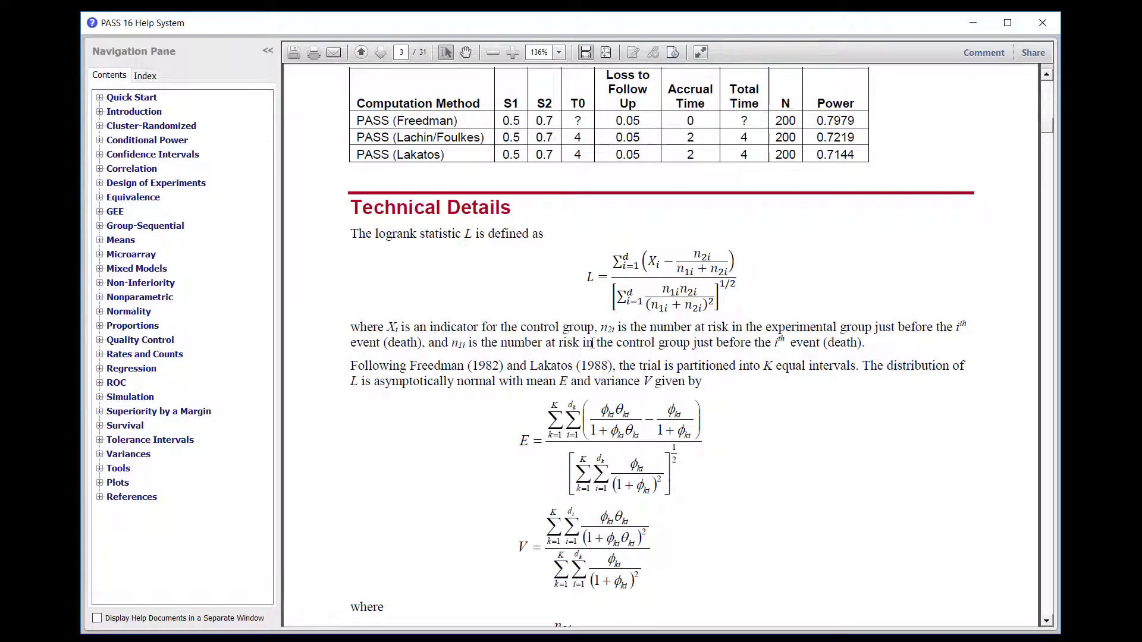
{"action": "scroll", "coordinate": [592, 343], "scroll_direction": "down", "scroll_amount": 12}
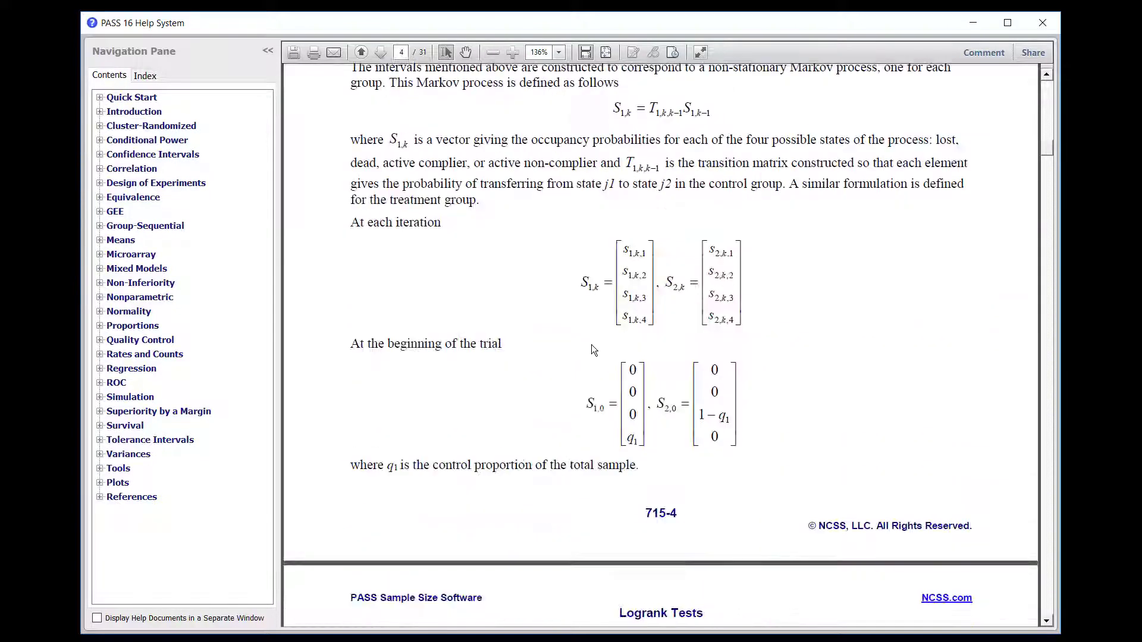
{"action": "scroll", "coordinate": [591, 344], "scroll_direction": "down", "scroll_amount": 15}
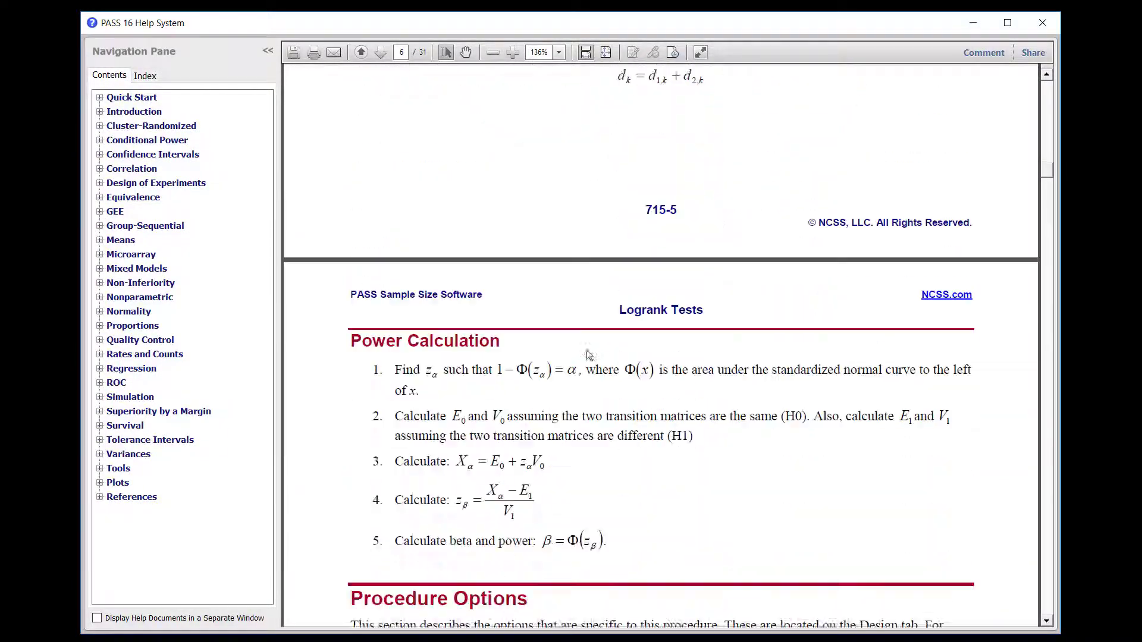
{"action": "scroll", "coordinate": [587, 355], "scroll_direction": "down", "scroll_amount": 5}
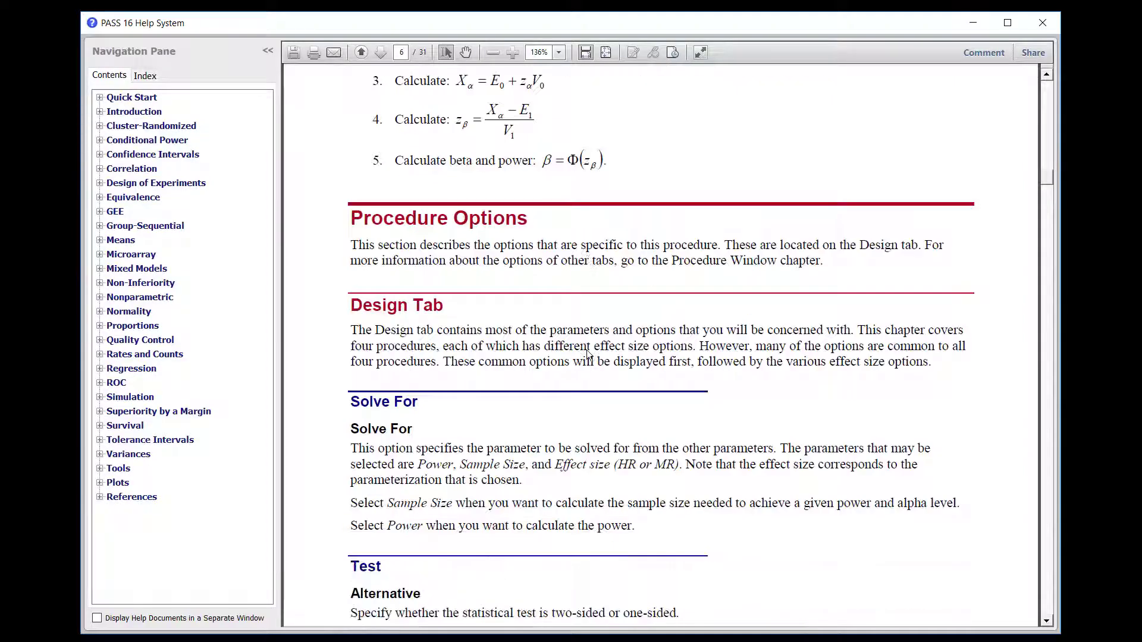
{"action": "scroll", "coordinate": [588, 355], "scroll_direction": "down", "scroll_amount": 18}
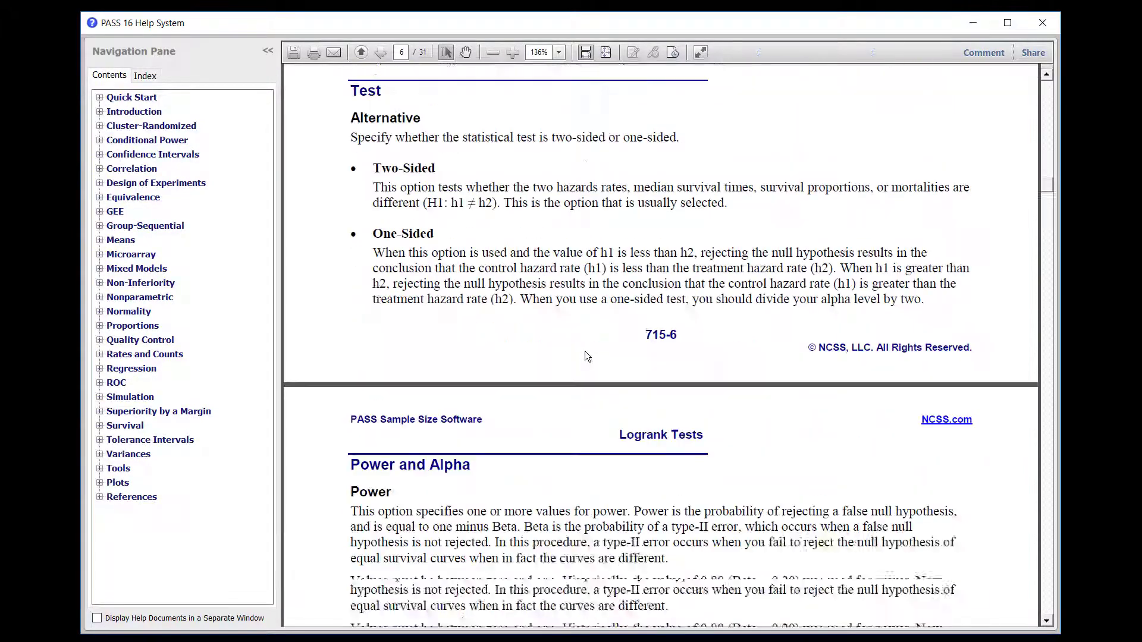
{"action": "scroll", "coordinate": [582, 354], "scroll_direction": "down", "scroll_amount": 20}
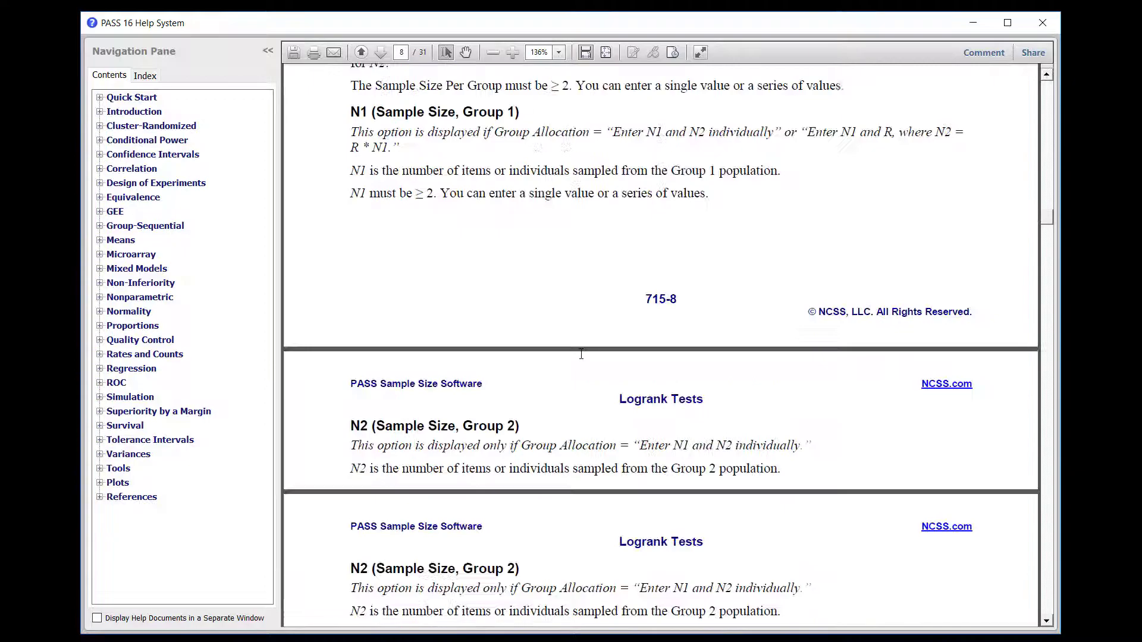
{"action": "scroll", "coordinate": [565, 368], "scroll_direction": "down", "scroll_amount": 15}
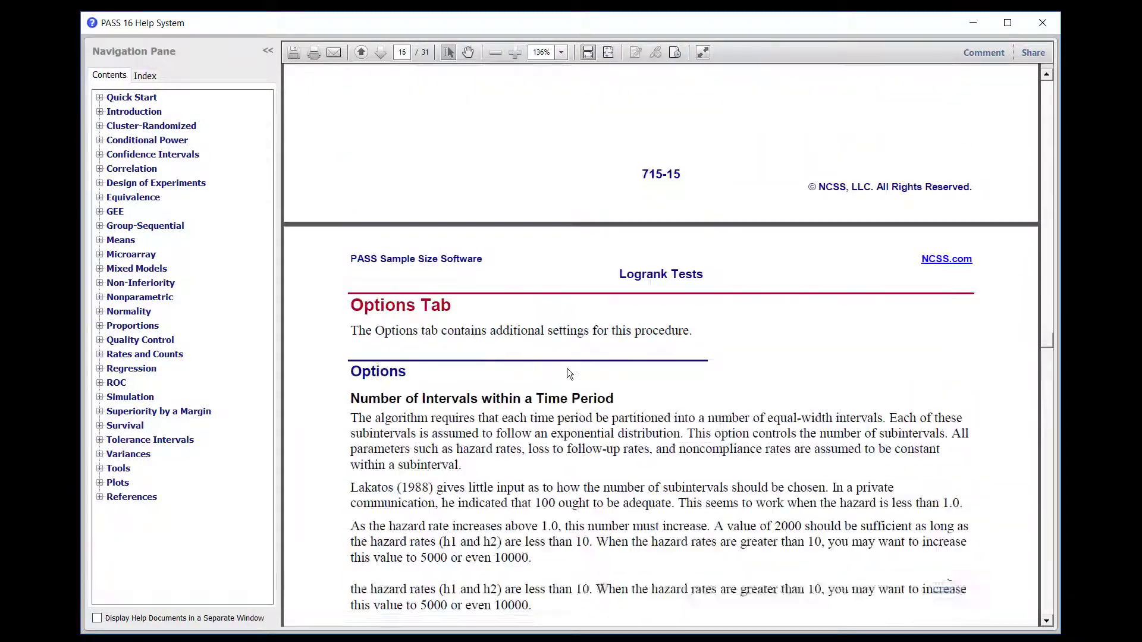
{"action": "scroll", "coordinate": [562, 375], "scroll_direction": "down", "scroll_amount": 12}
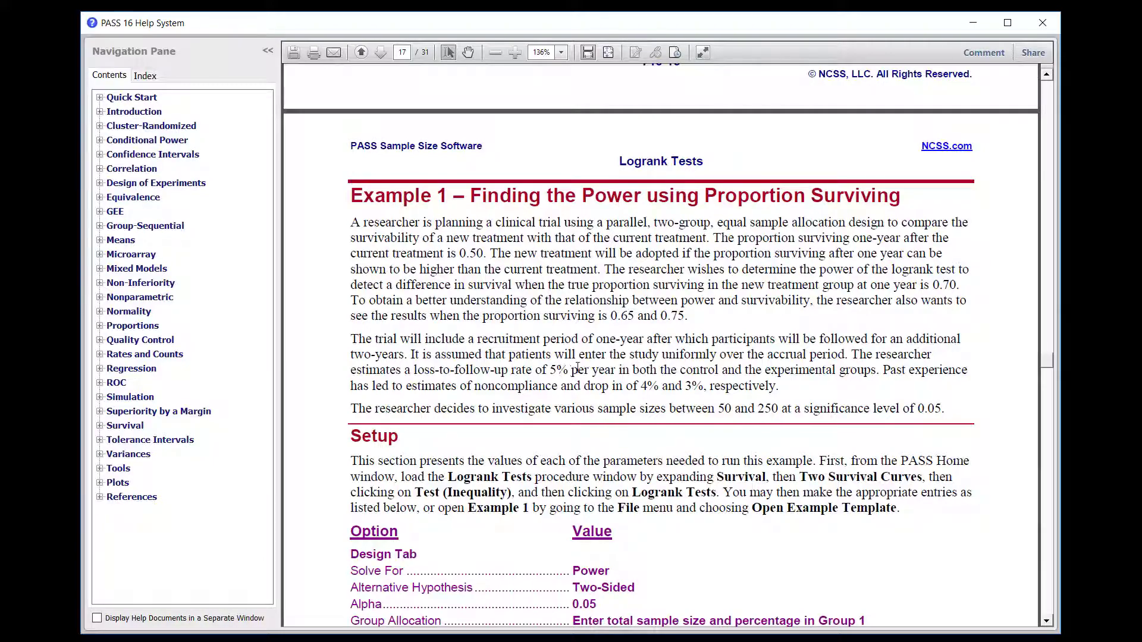
Scroll past Examples 1 and 2 to page 23's Example 3 (Lakatos 1988) setup values
{"action": "scroll", "coordinate": [577, 367], "scroll_direction": "down", "scroll_amount": 15}
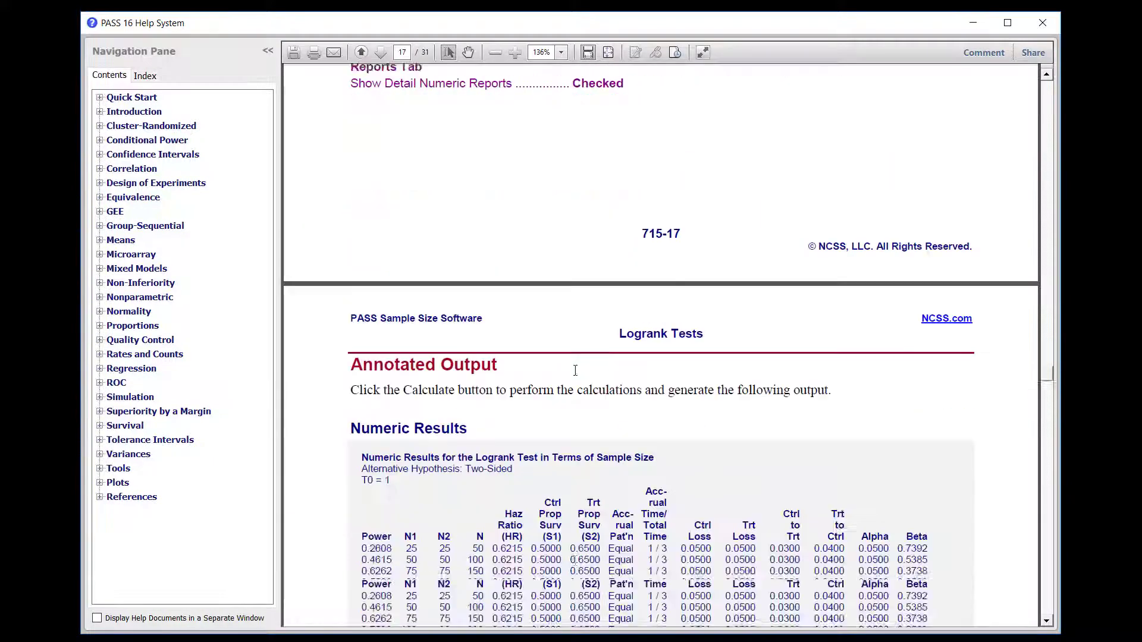
{"action": "scroll", "coordinate": [574, 375], "scroll_direction": "down", "scroll_amount": 15}
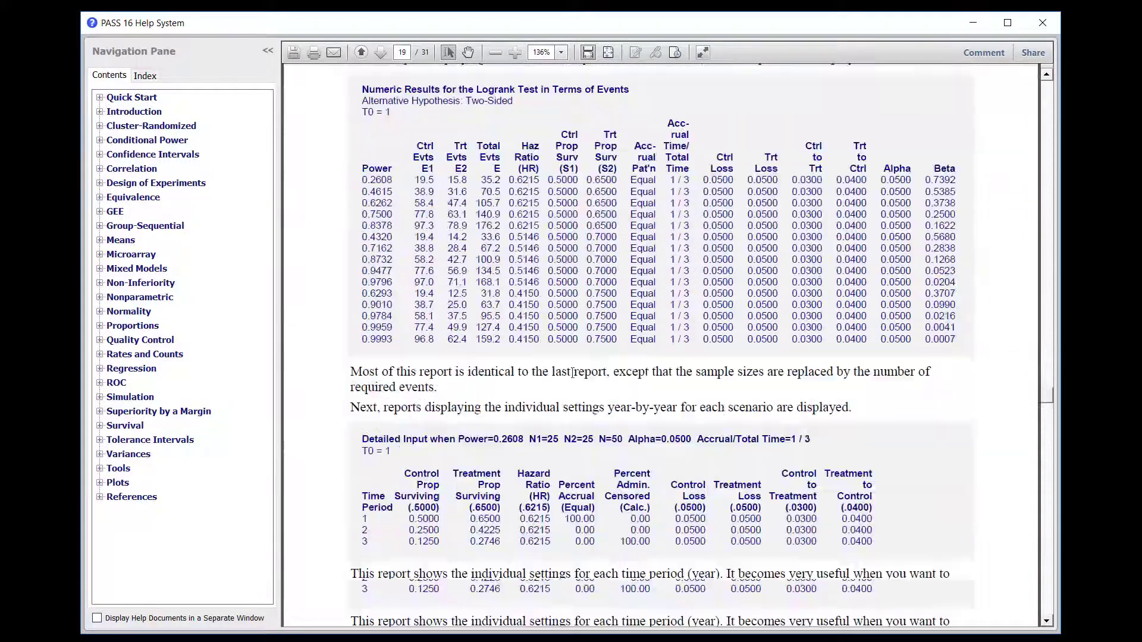
{"action": "scroll", "coordinate": [571, 376], "scroll_direction": "down", "scroll_amount": 20}
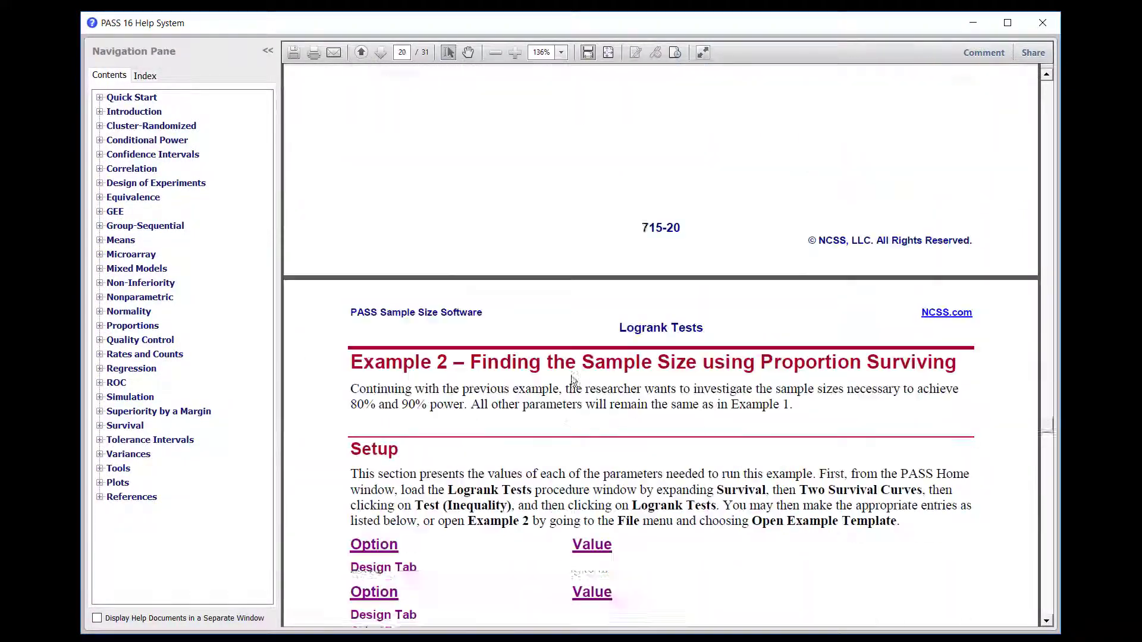
{"action": "scroll", "coordinate": [570, 375], "scroll_direction": "down", "scroll_amount": 20}
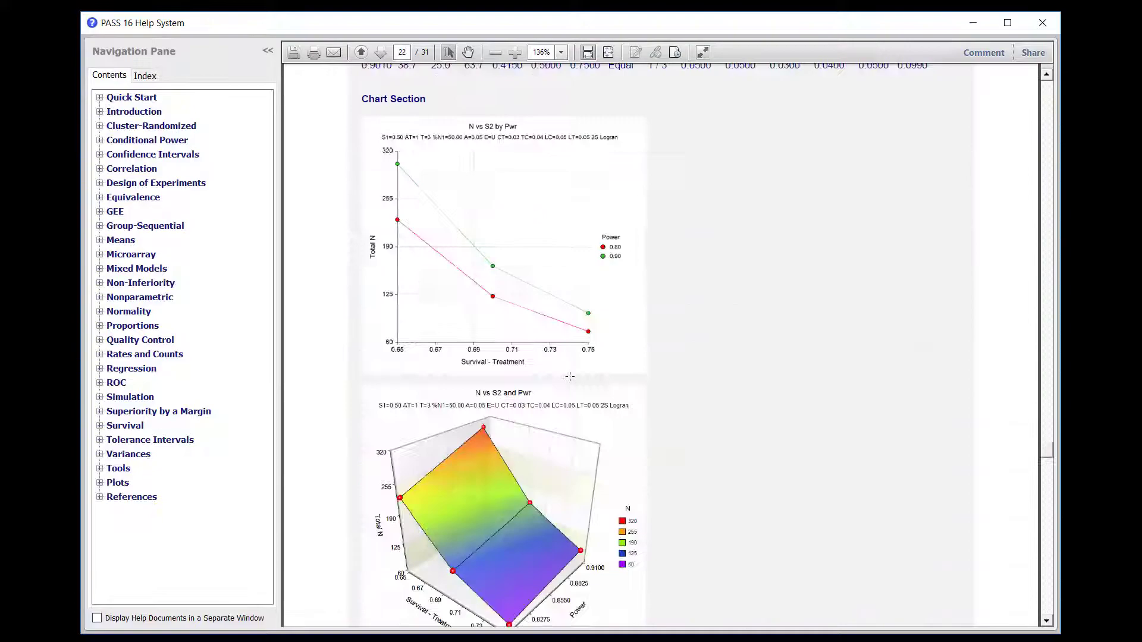
{"action": "scroll", "coordinate": [570, 377], "scroll_direction": "down", "scroll_amount": 6}
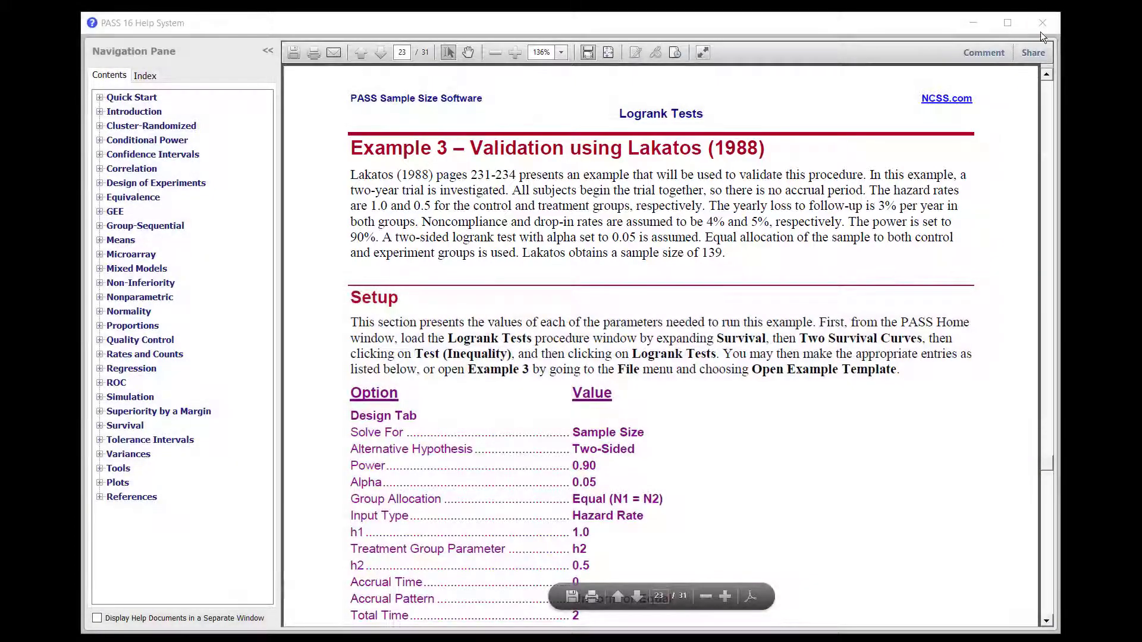
Close the help, reopen the Validation Examples documentation, then close it again
{"action": "left_click", "coordinate": [1043, 21]}
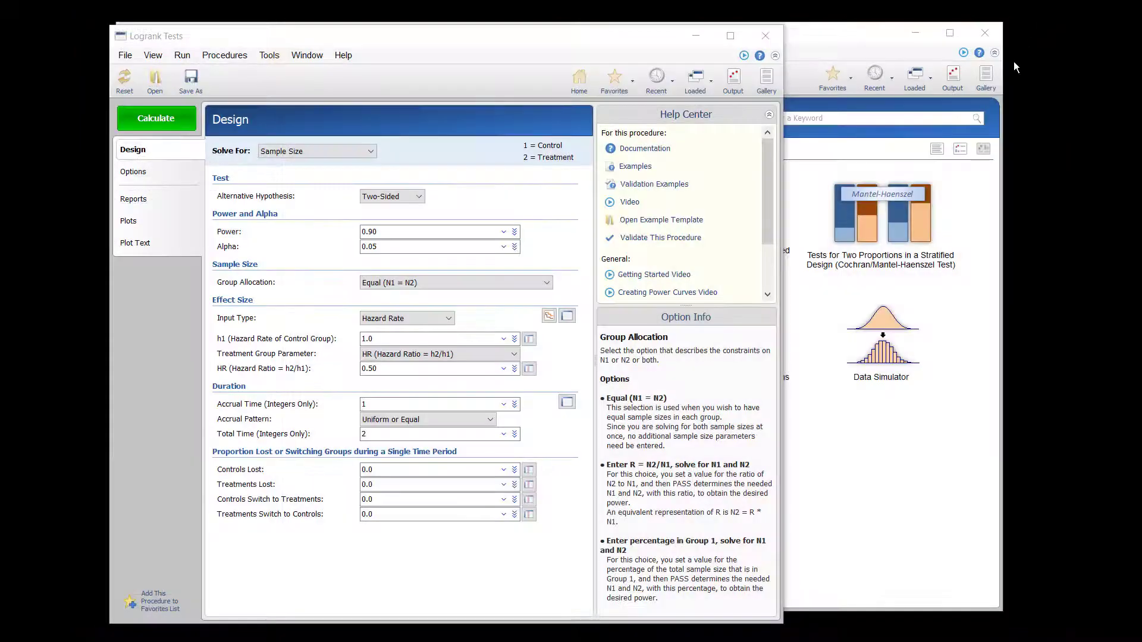
{"action": "left_click", "coordinate": [642, 183]}
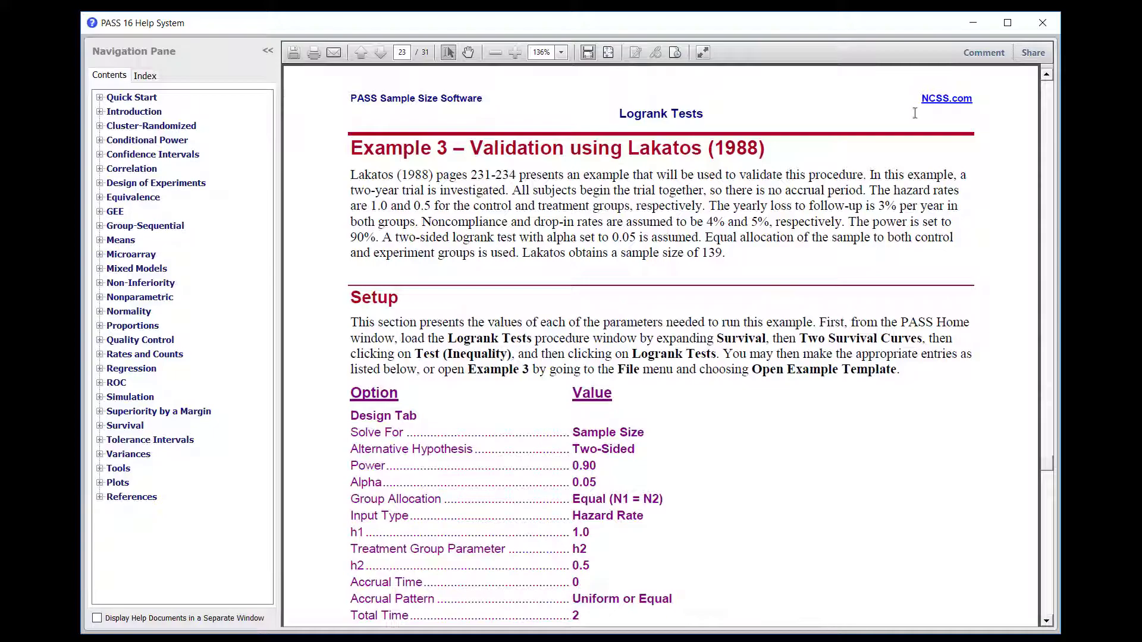
{"action": "left_click", "coordinate": [1036, 27]}
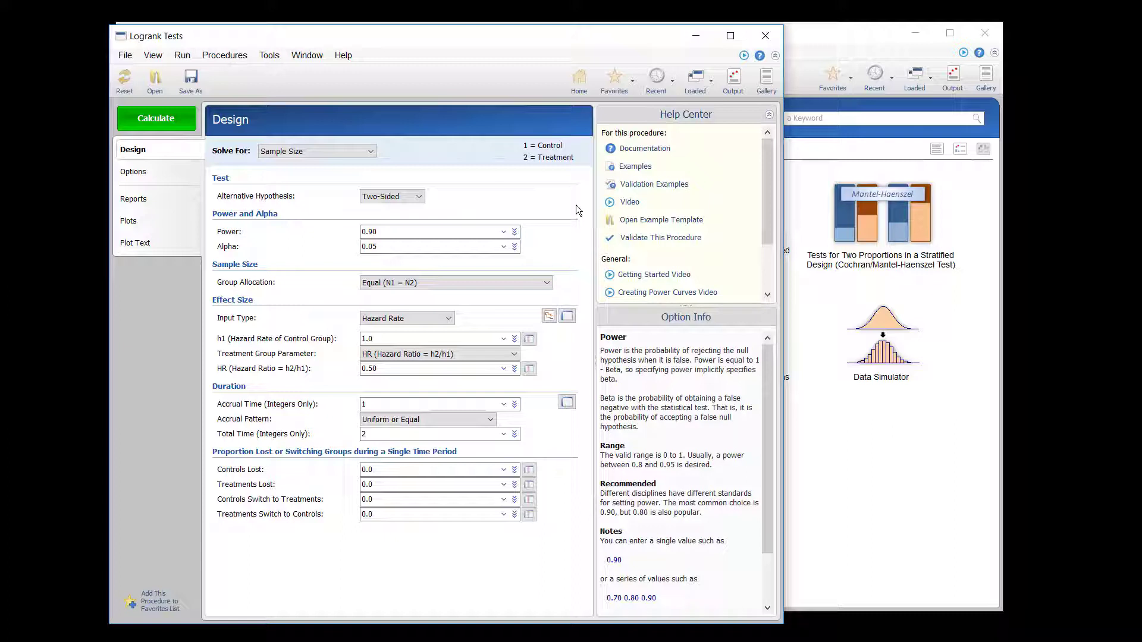
Load the Example 3 Lakatos (1988) template and calculate, giving N = 139 at power 0.9014
{"action": "left_click", "coordinate": [648, 220]}
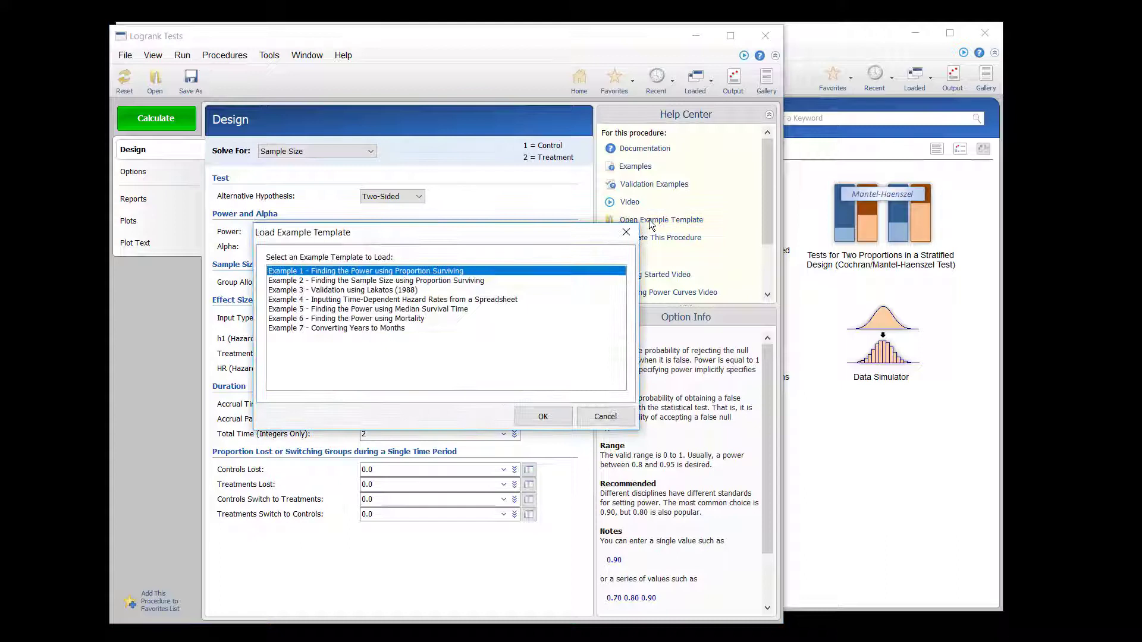
{"action": "left_click", "coordinate": [389, 291]}
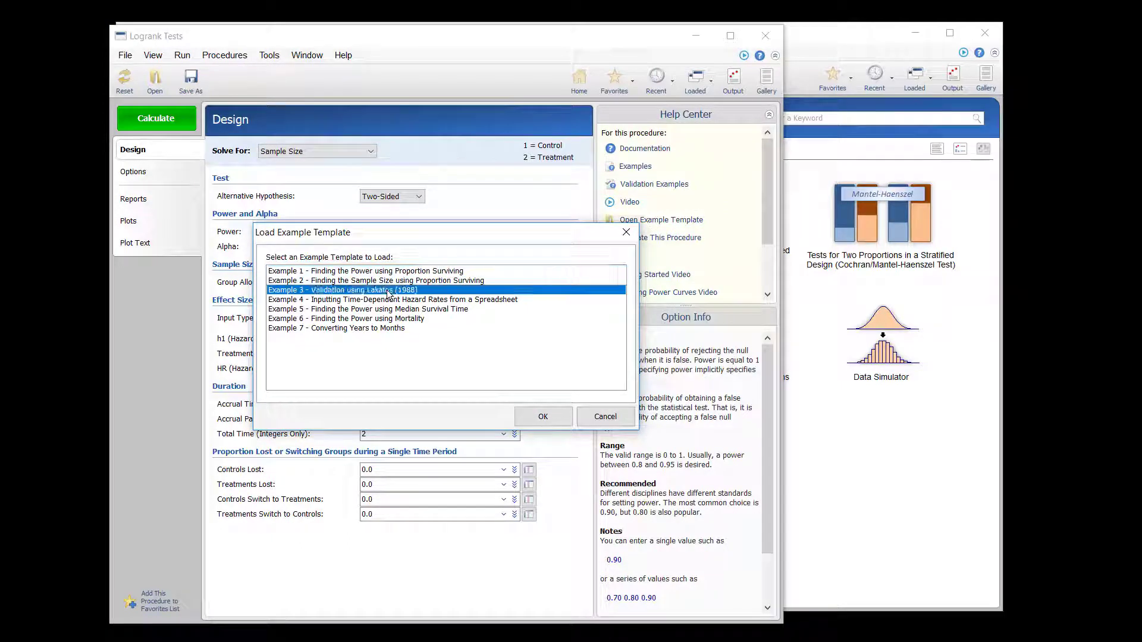
{"action": "left_click", "coordinate": [543, 417]}
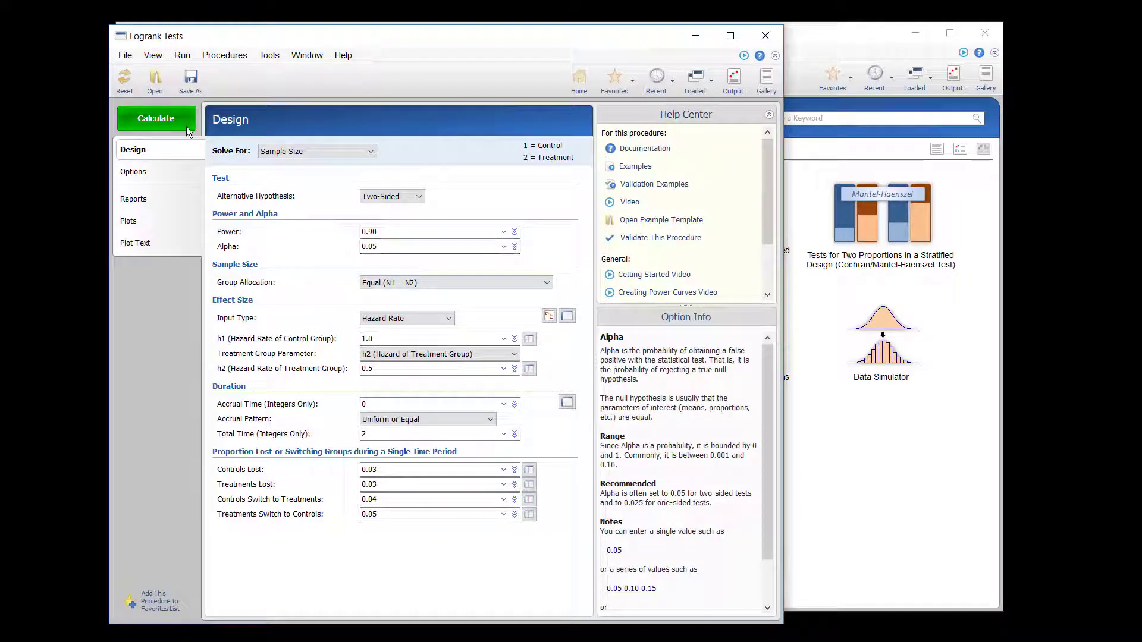
{"action": "left_click", "coordinate": [169, 119]}
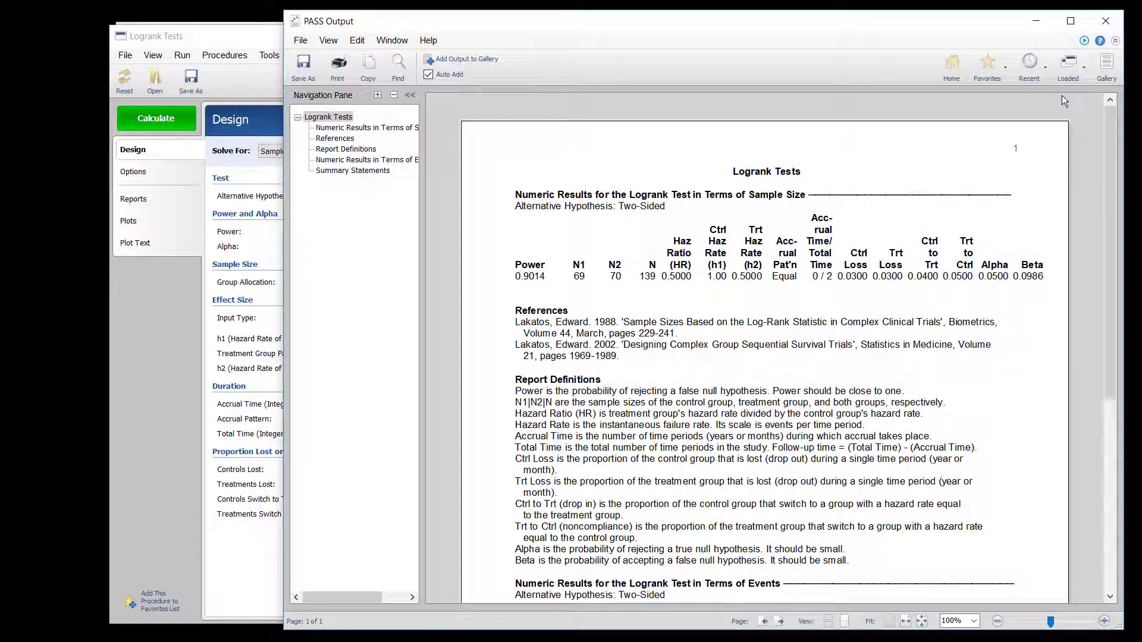
Close the output and scroll the Example 3 validation documentation to confirm N = 139
{"action": "left_click", "coordinate": [1107, 21]}
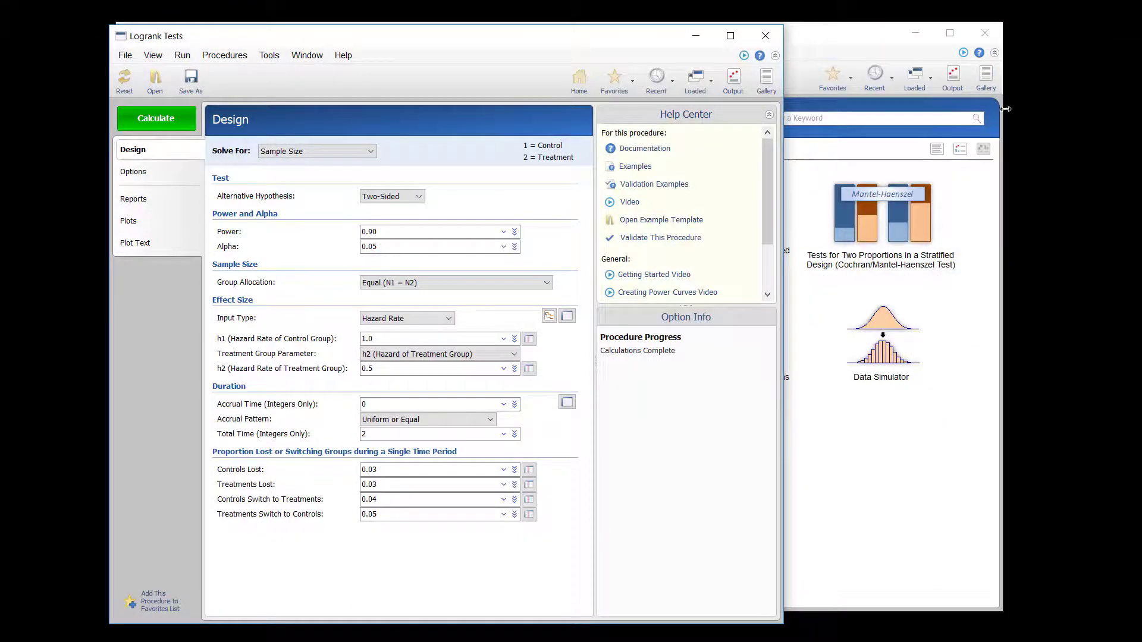
{"action": "left_click", "coordinate": [625, 187]}
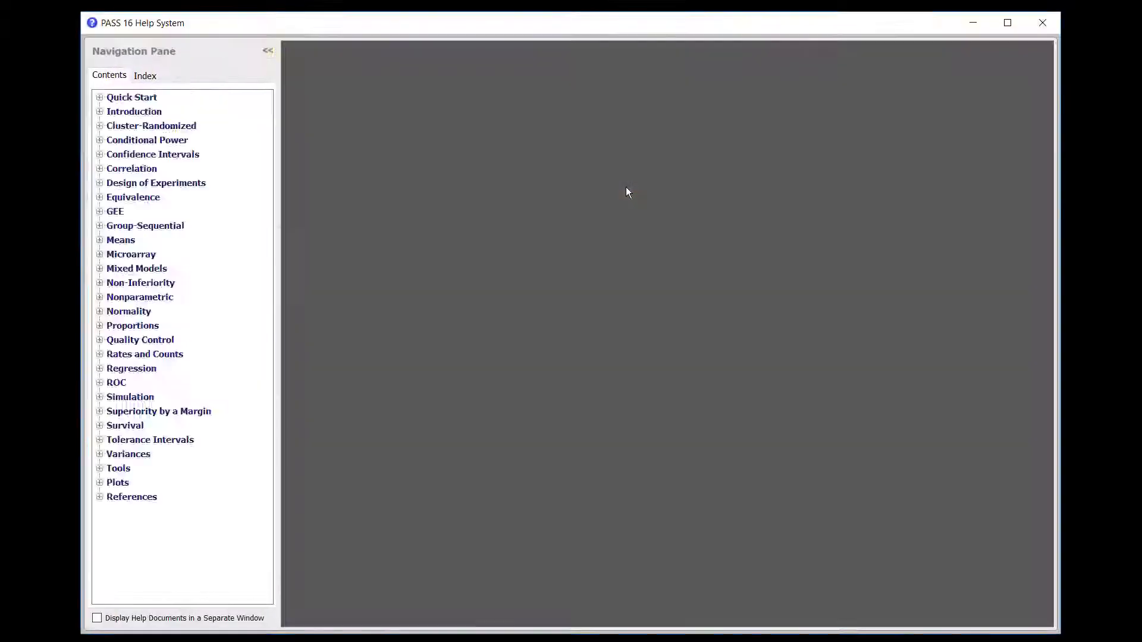
{"action": "scroll", "coordinate": [627, 193], "scroll_direction": "down", "scroll_amount": 8}
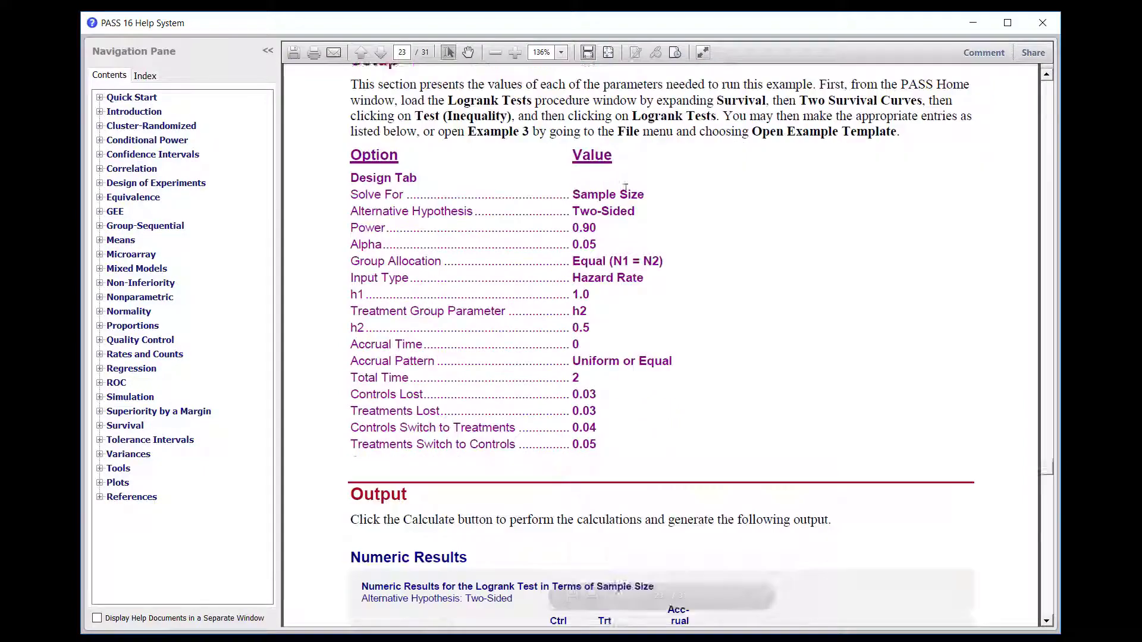
{"action": "scroll", "coordinate": [625, 190], "scroll_direction": "down", "scroll_amount": 3}
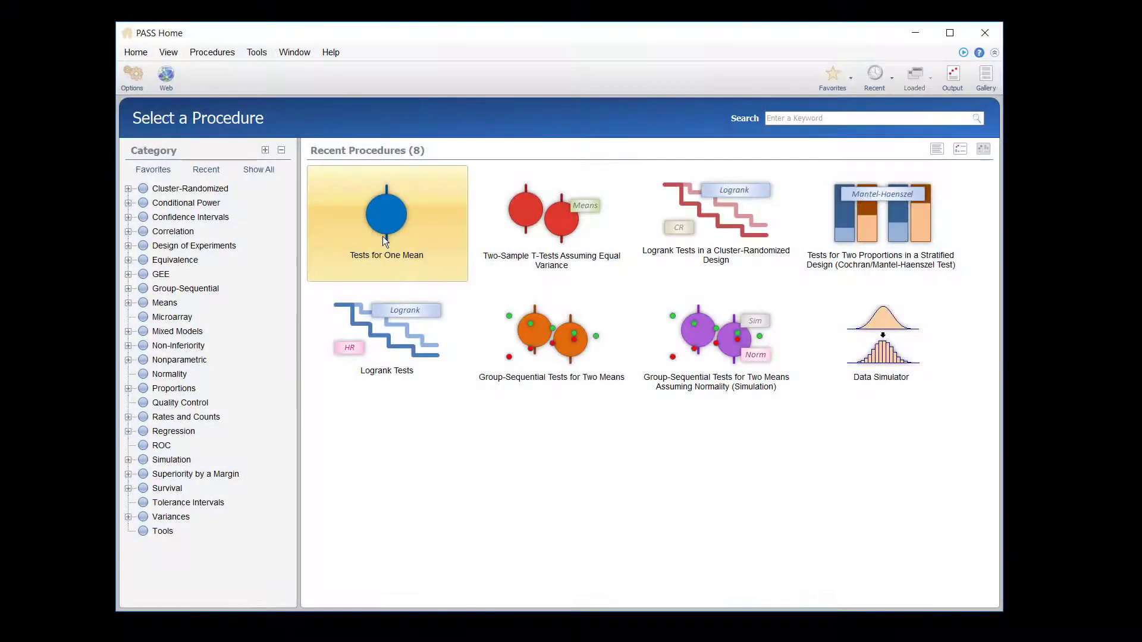
Open Tests for One Mean and set X-Y plot symbol 1 to a black circle
{"action": "left_click", "coordinate": [382, 238]}
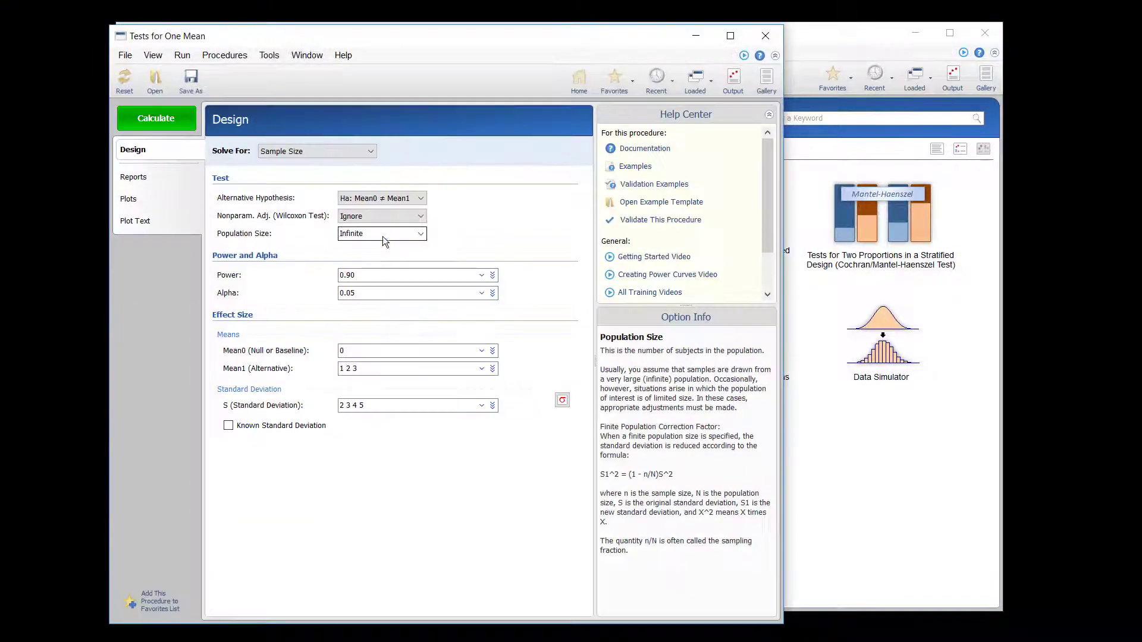
{"action": "left_click", "coordinate": [153, 200]}
{"action": "left_click", "coordinate": [235, 226]}
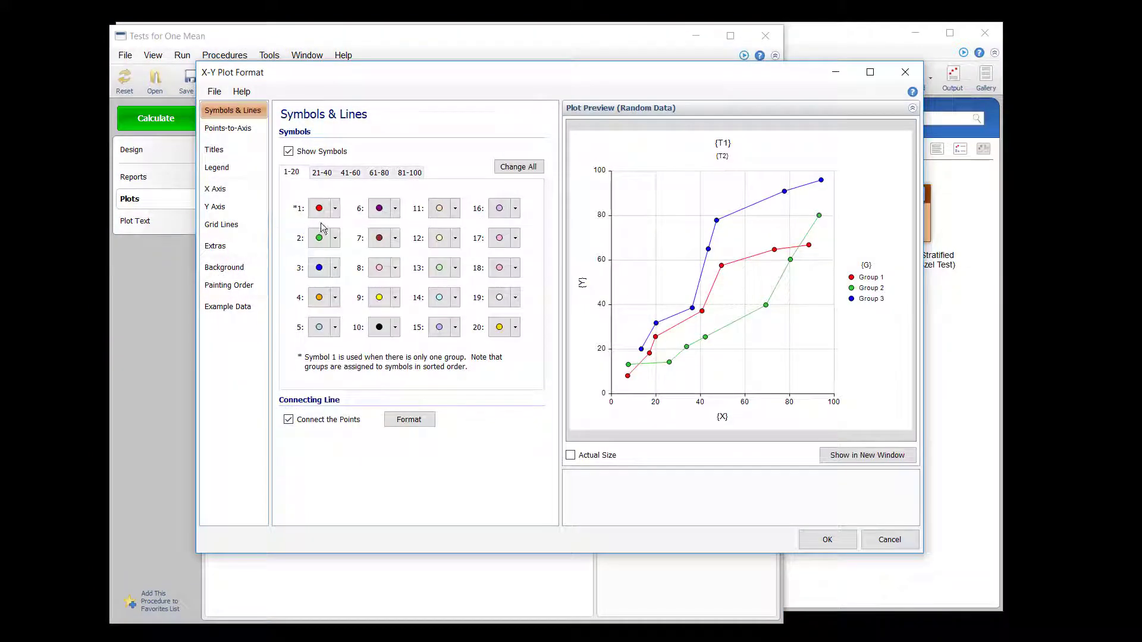
{"action": "left_click", "coordinate": [335, 209]}
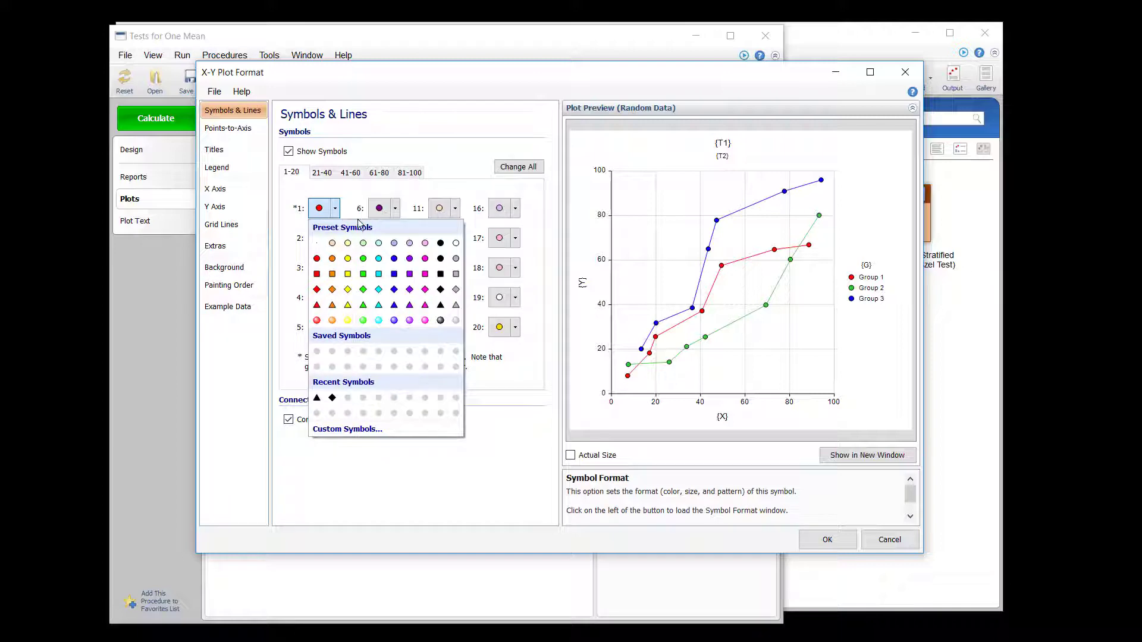
{"action": "left_click", "coordinate": [441, 243]}
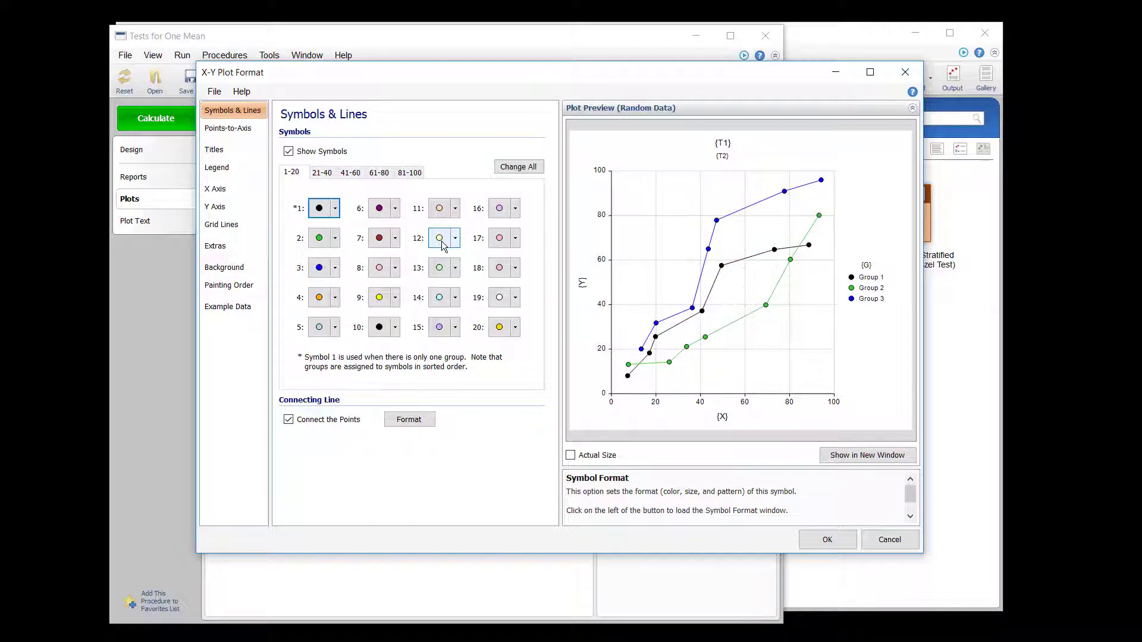
{"action": "left_click", "coordinate": [817, 539]}
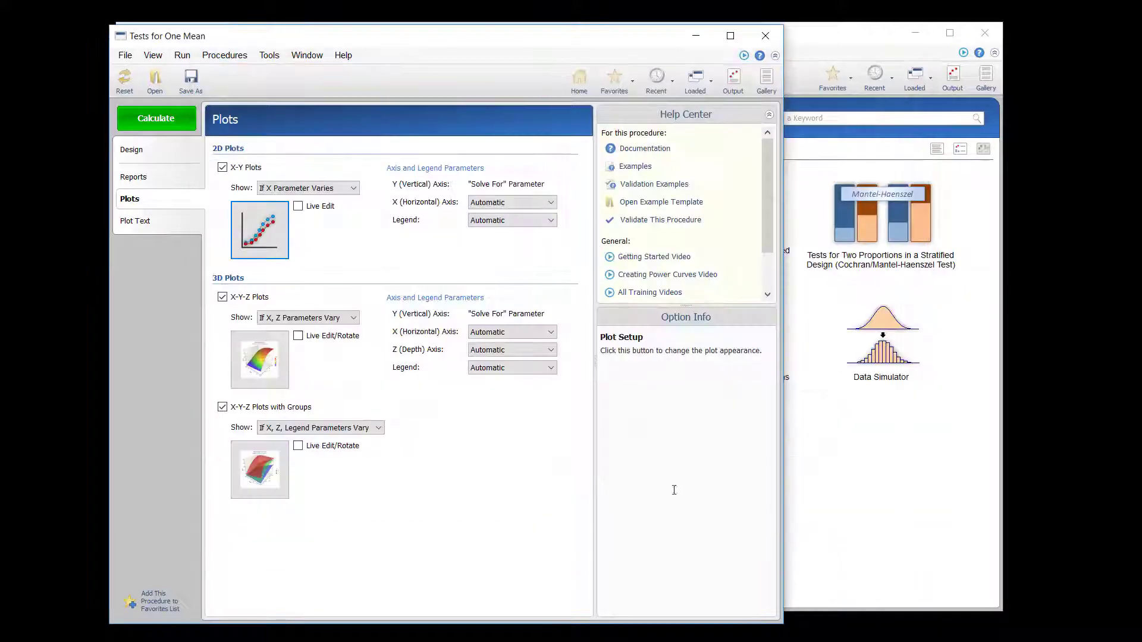
Calculate Tests for One Mean, check the chart's black circle markers, then close the output
{"action": "left_click", "coordinate": [158, 118]}
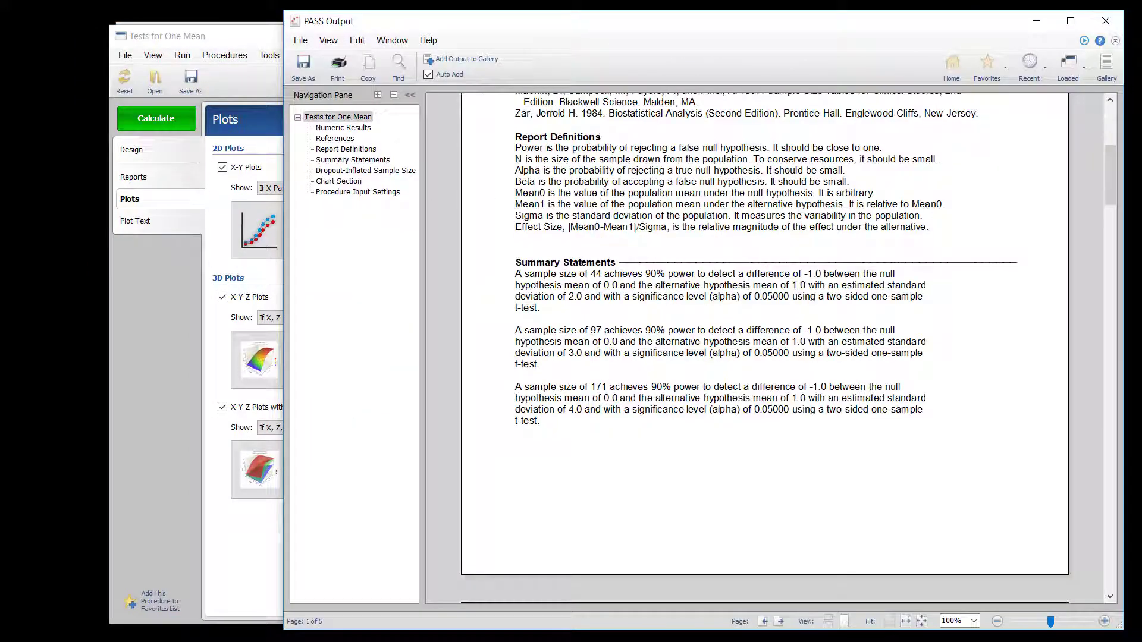
{"action": "scroll", "coordinate": [614, 213], "scroll_direction": "down", "scroll_amount": 3}
{"action": "scroll", "coordinate": [615, 213], "scroll_direction": "down", "scroll_amount": 10}
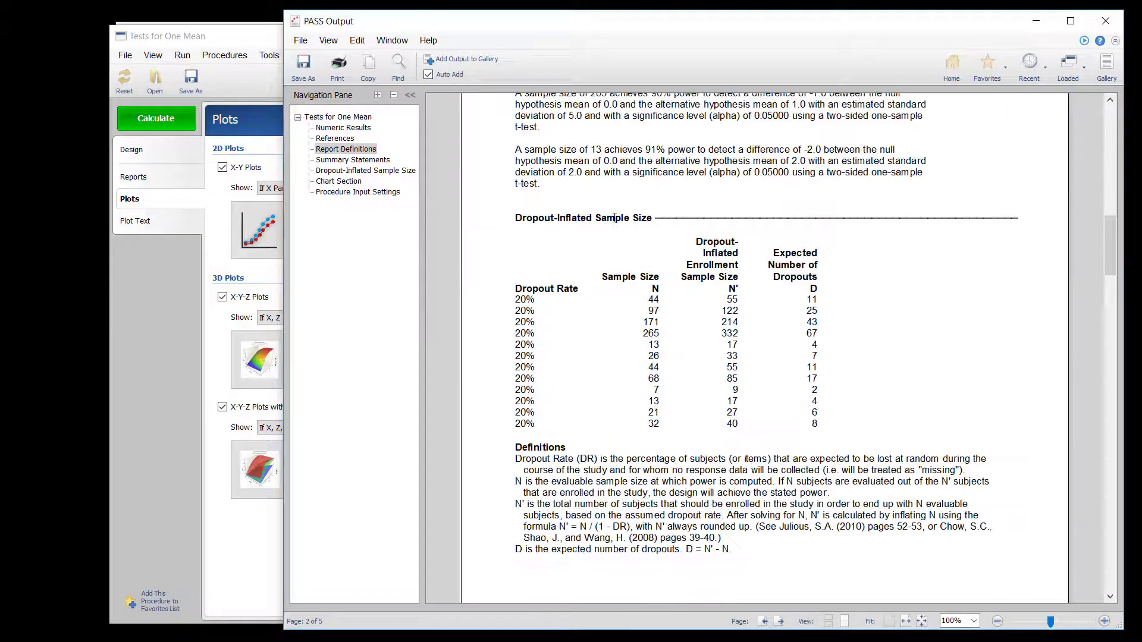
{"action": "scroll", "coordinate": [615, 217], "scroll_direction": "down", "scroll_amount": 8}
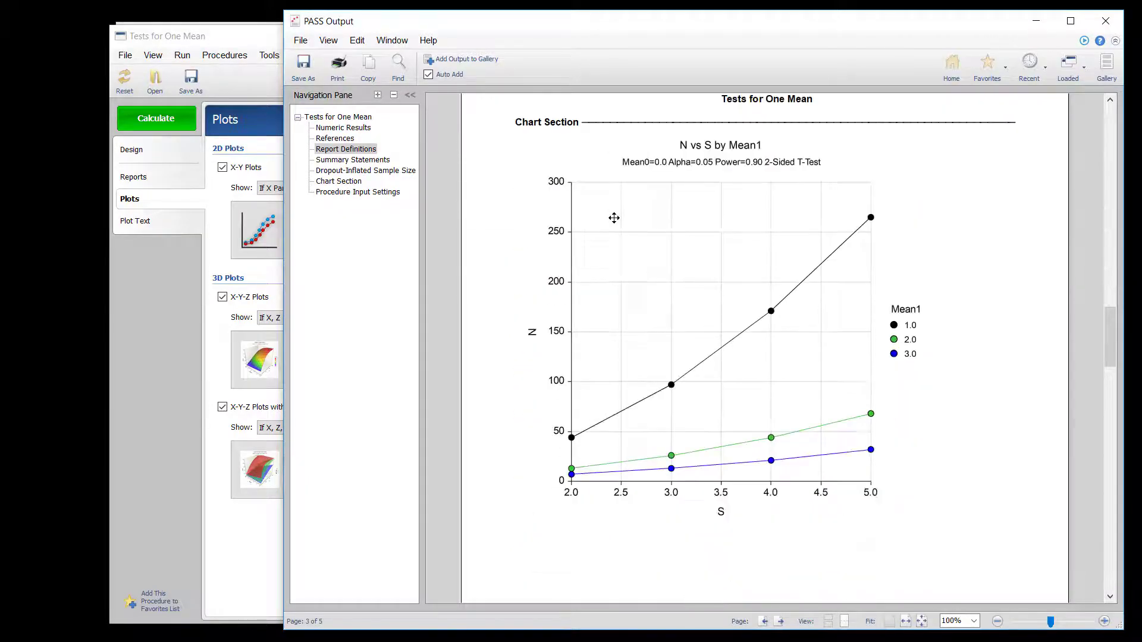
{"action": "left_click", "coordinate": [1105, 22]}
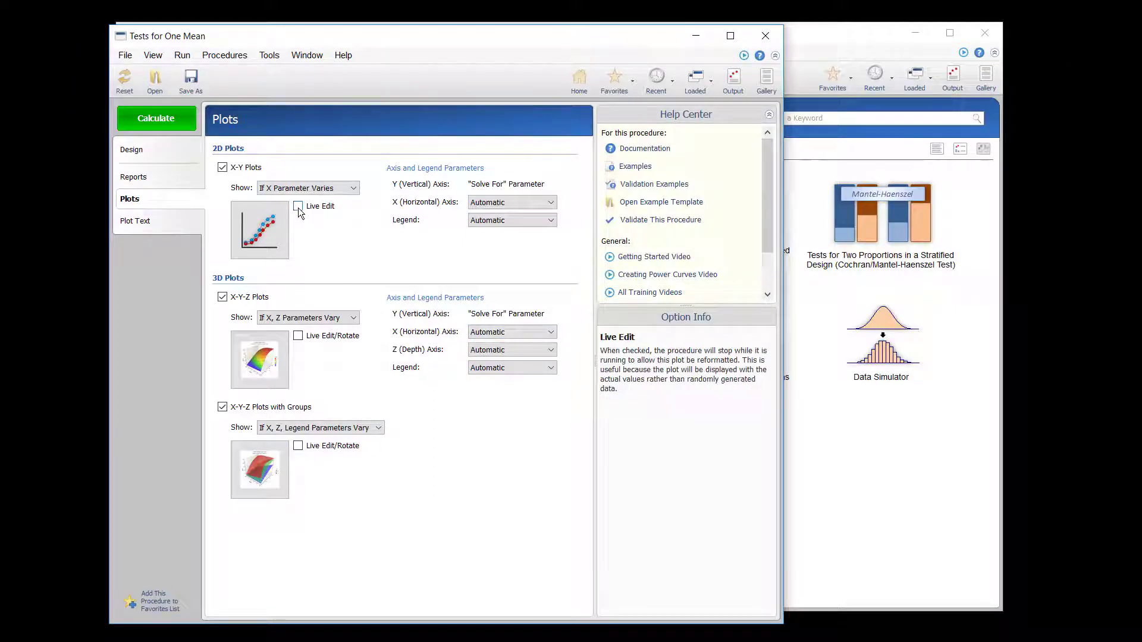
Recalculate with live edit and set symbols 1–3 to yellow circle, orange diamond, blue triangle
{"action": "left_click", "coordinate": [141, 123]}
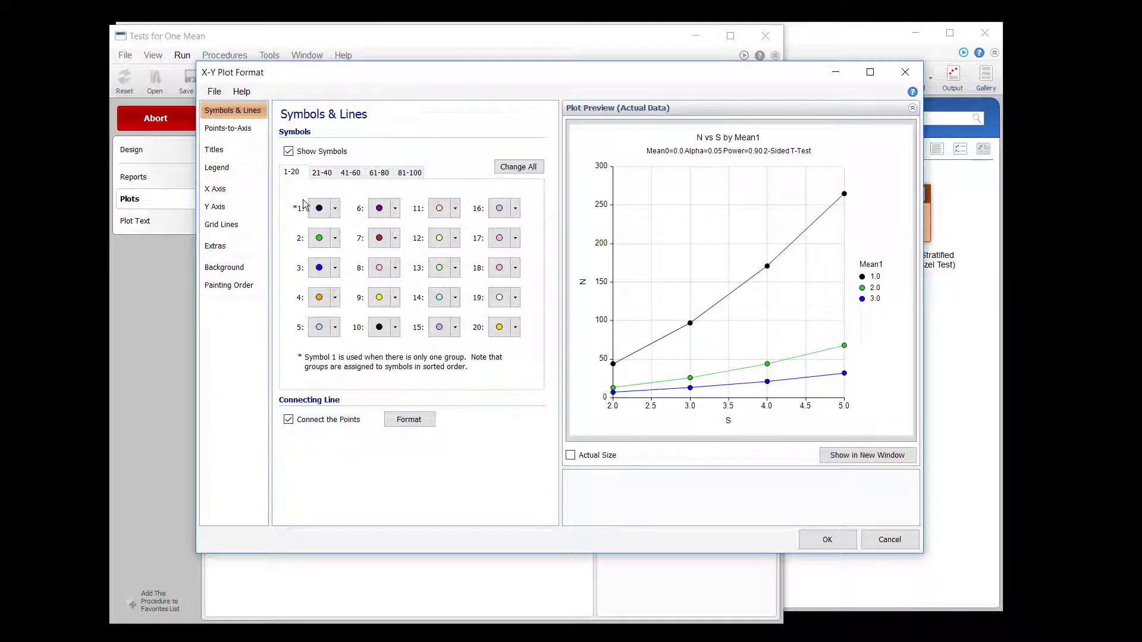
{"action": "left_click", "coordinate": [336, 208]}
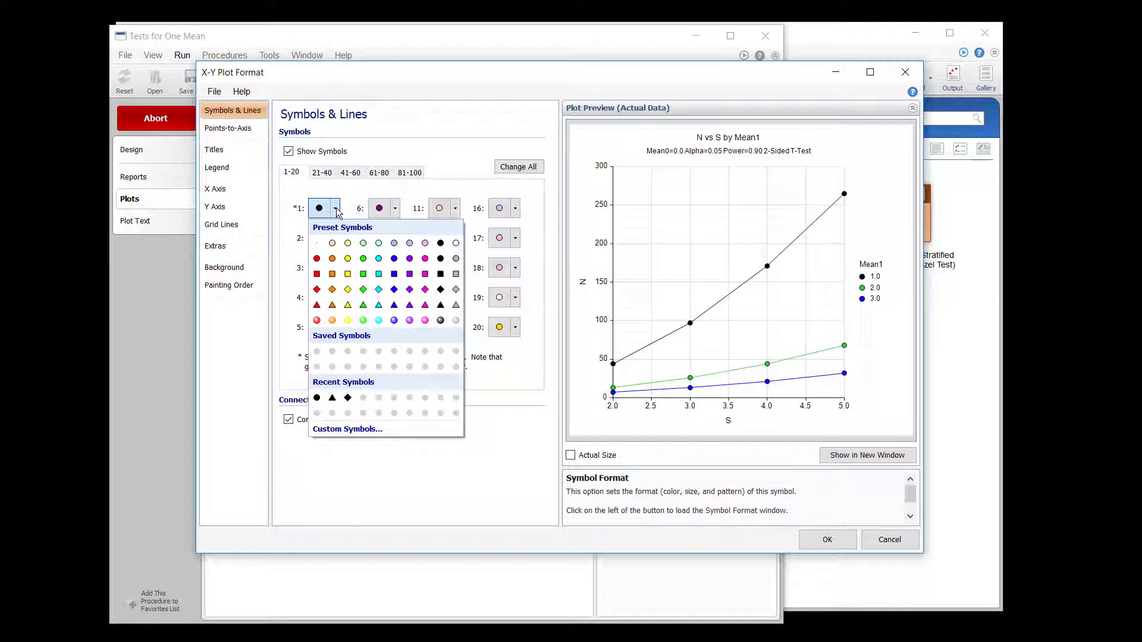
{"action": "left_click", "coordinate": [347, 258]}
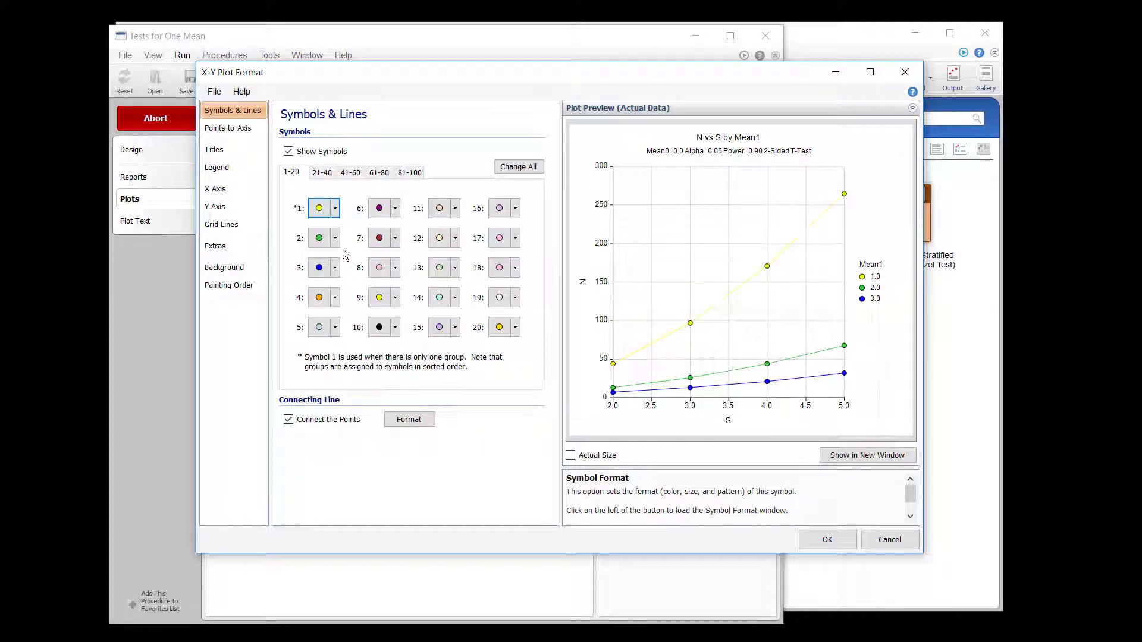
{"action": "left_click", "coordinate": [335, 238]}
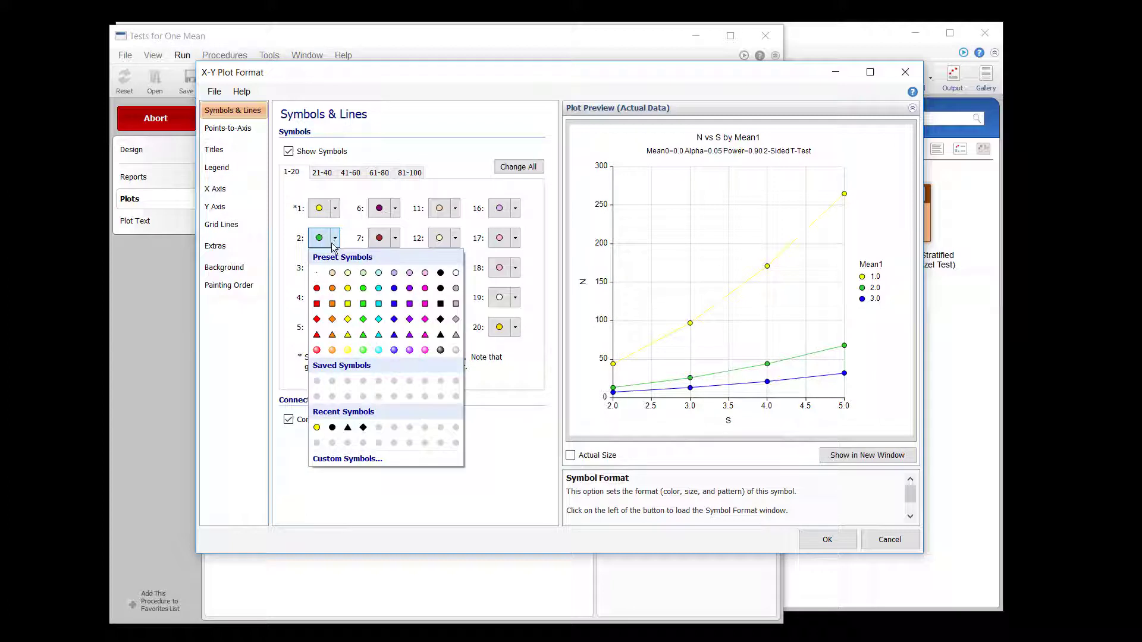
{"action": "left_click", "coordinate": [331, 319]}
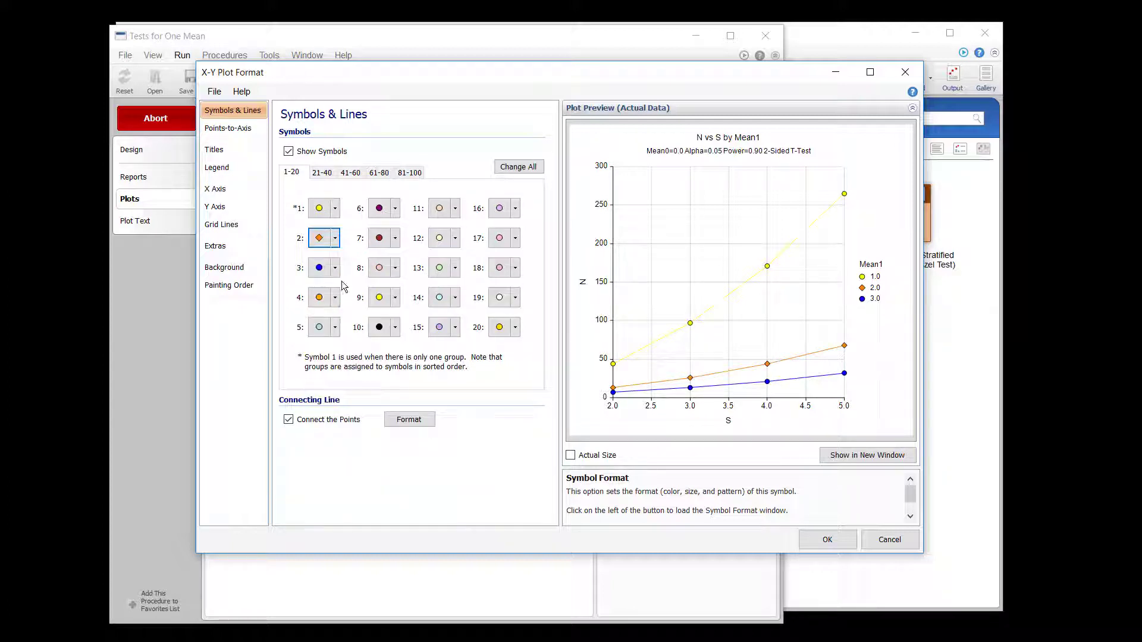
{"action": "left_click", "coordinate": [335, 269]}
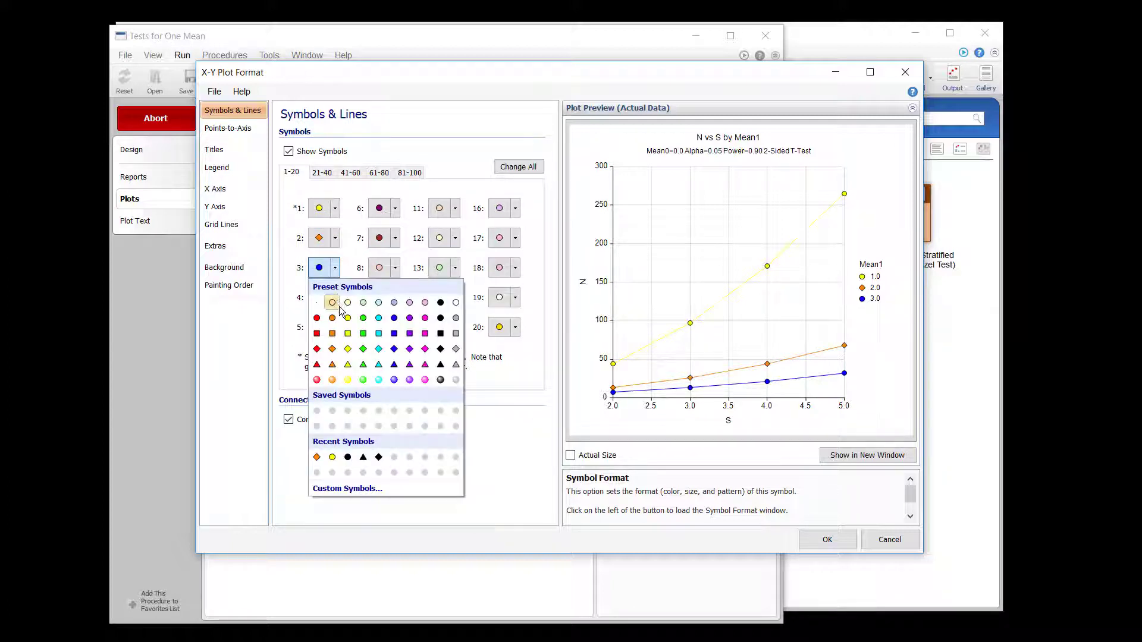
{"action": "left_click", "coordinate": [393, 364]}
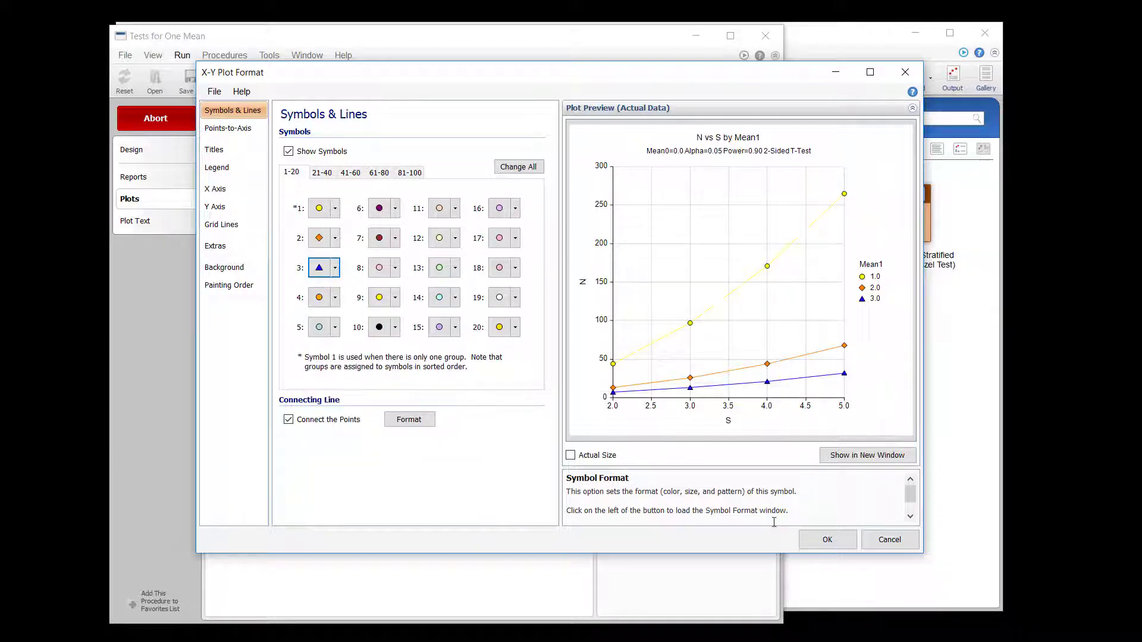
{"action": "left_click", "coordinate": [821, 538]}
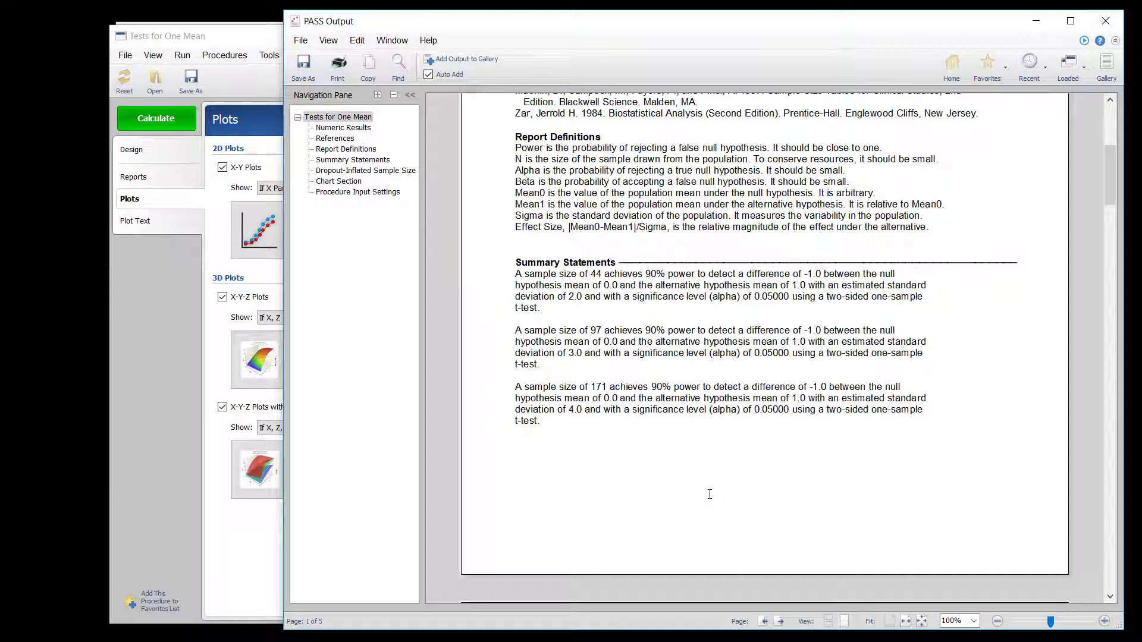
Scroll the report to the Chart Section with the new markers, then reopen the X-Y plot settings
{"action": "scroll", "coordinate": [711, 381], "scroll_direction": "down", "scroll_amount": 10}
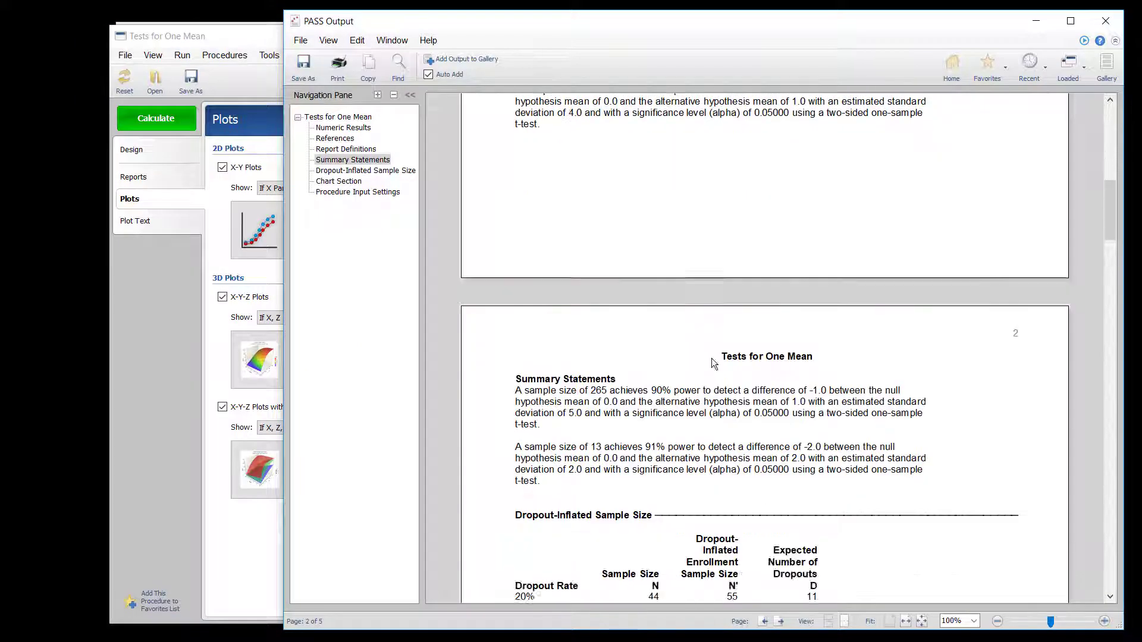
{"action": "scroll", "coordinate": [712, 358], "scroll_direction": "down", "scroll_amount": 10}
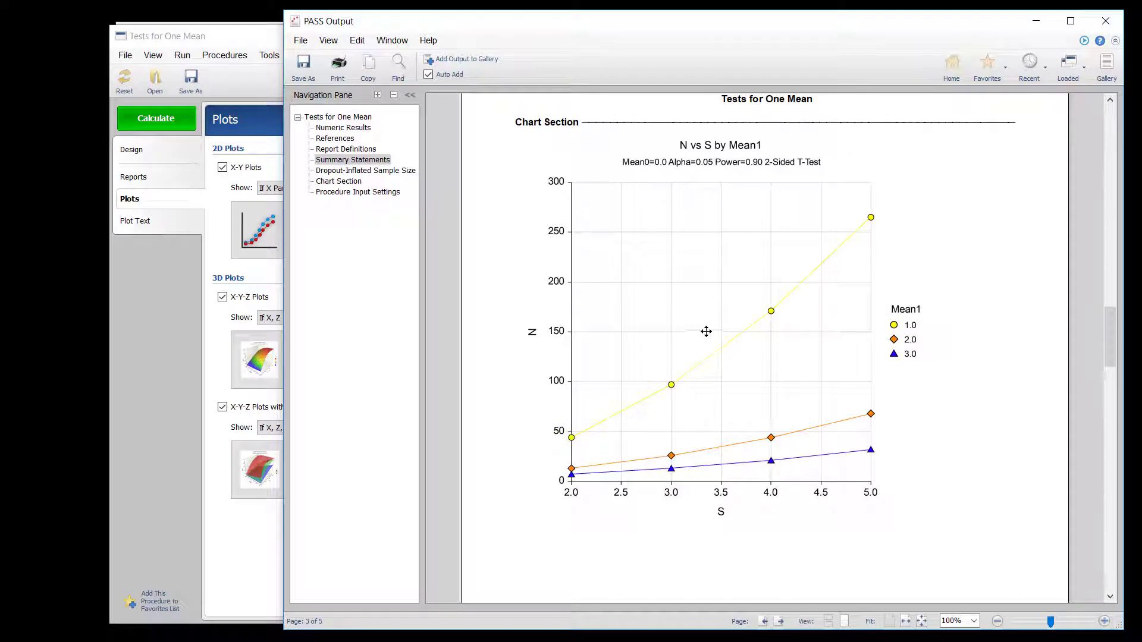
{"action": "left_click", "coordinate": [215, 259]}
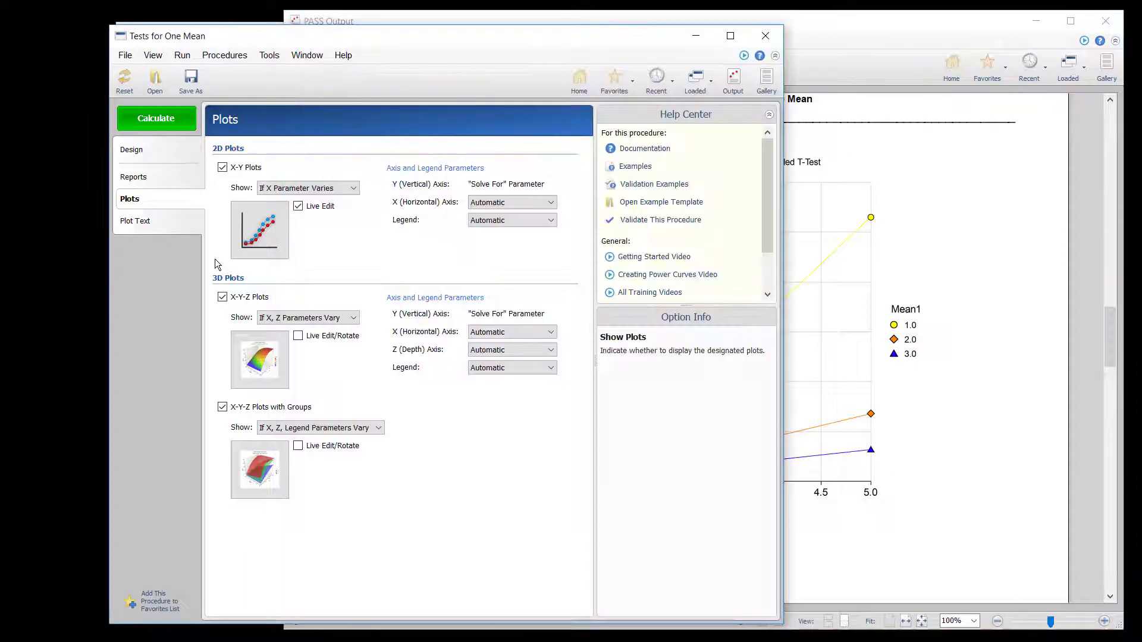
{"action": "left_click", "coordinate": [271, 225]}
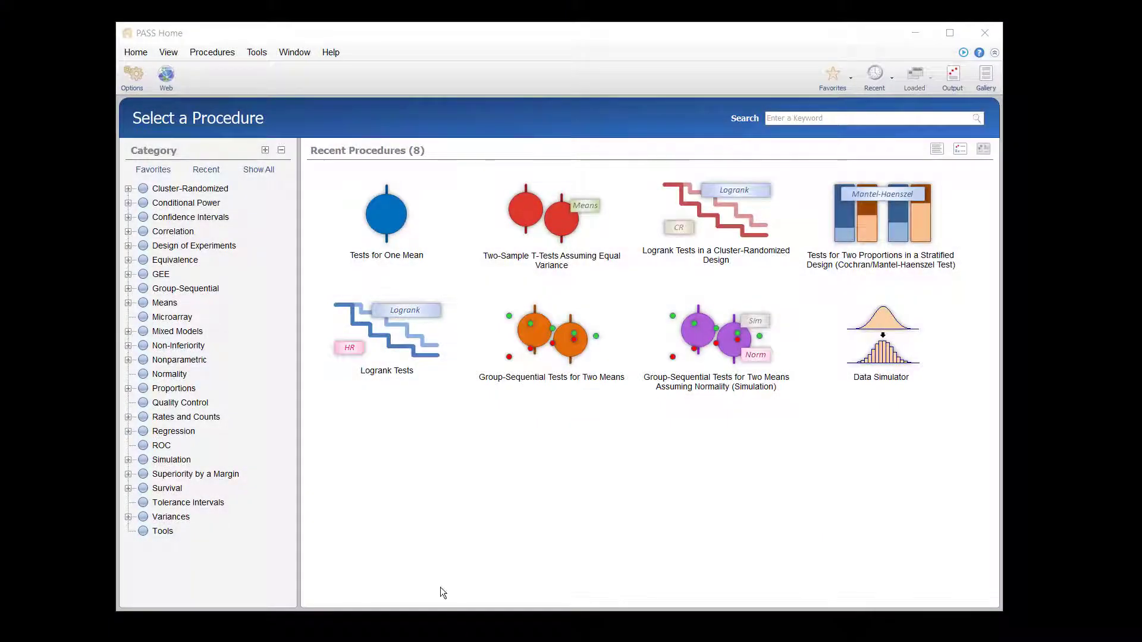
In Tests for One Mean, enable Autosave Procedure Settings and calculate N = 13 at 91% power
{"action": "left_click", "coordinate": [393, 214]}
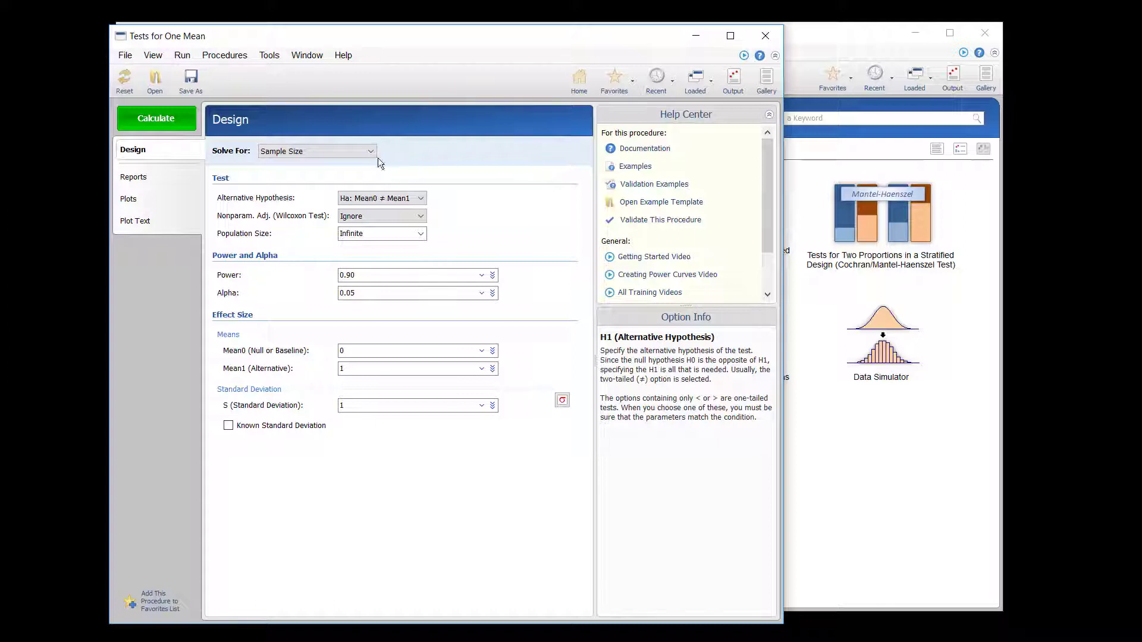
{"action": "left_click", "coordinate": [126, 57]}
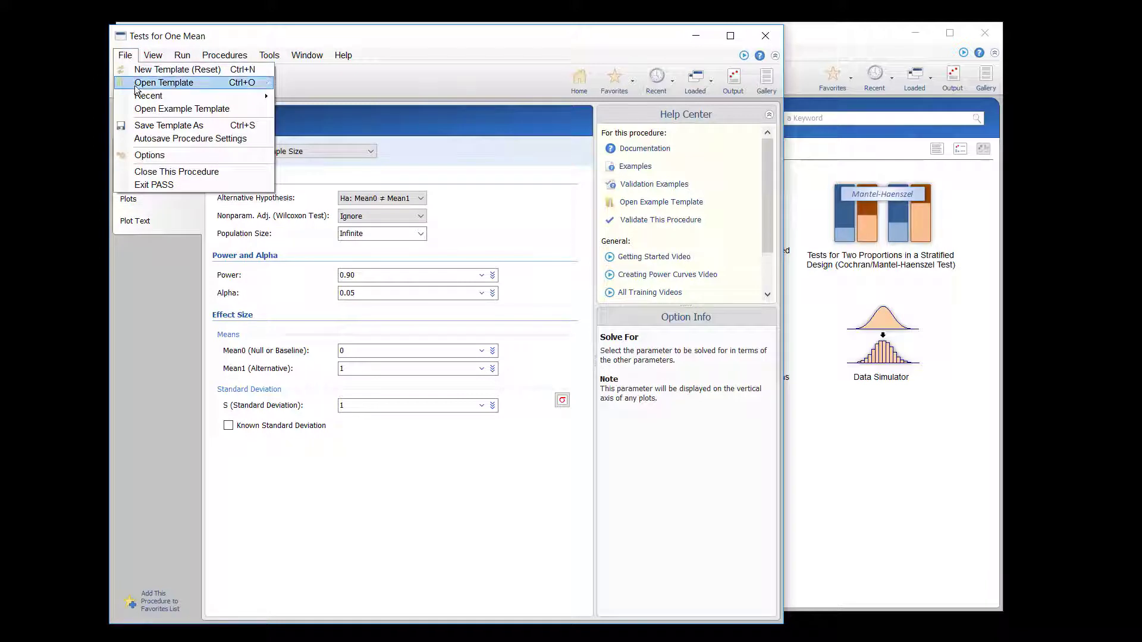
{"action": "left_click", "coordinate": [154, 136]}
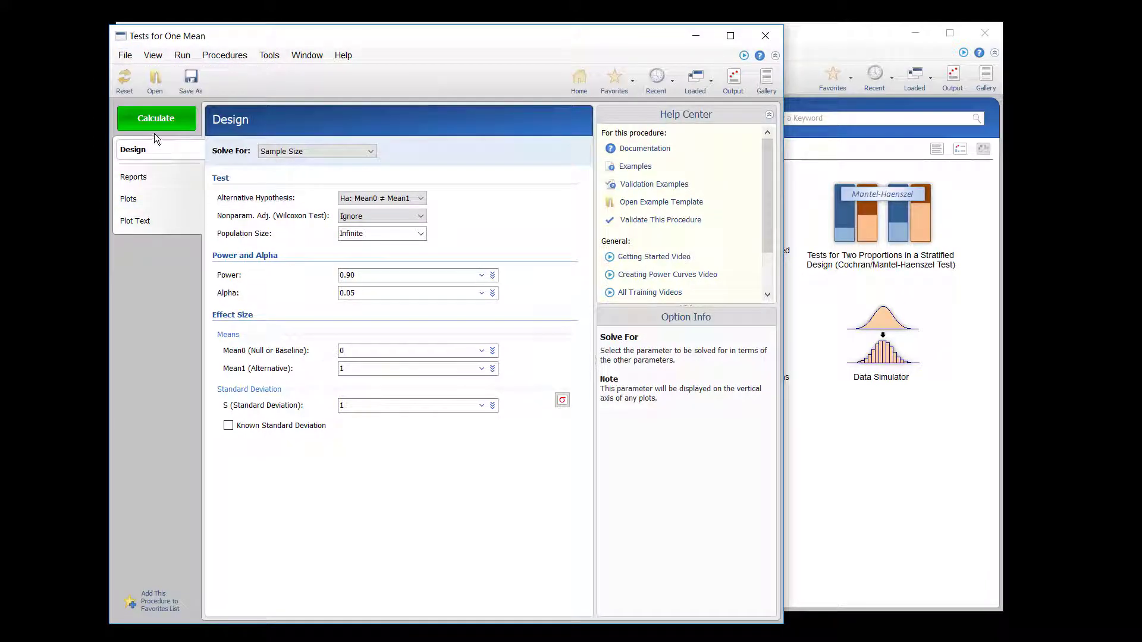
{"action": "left_click", "coordinate": [156, 121]}
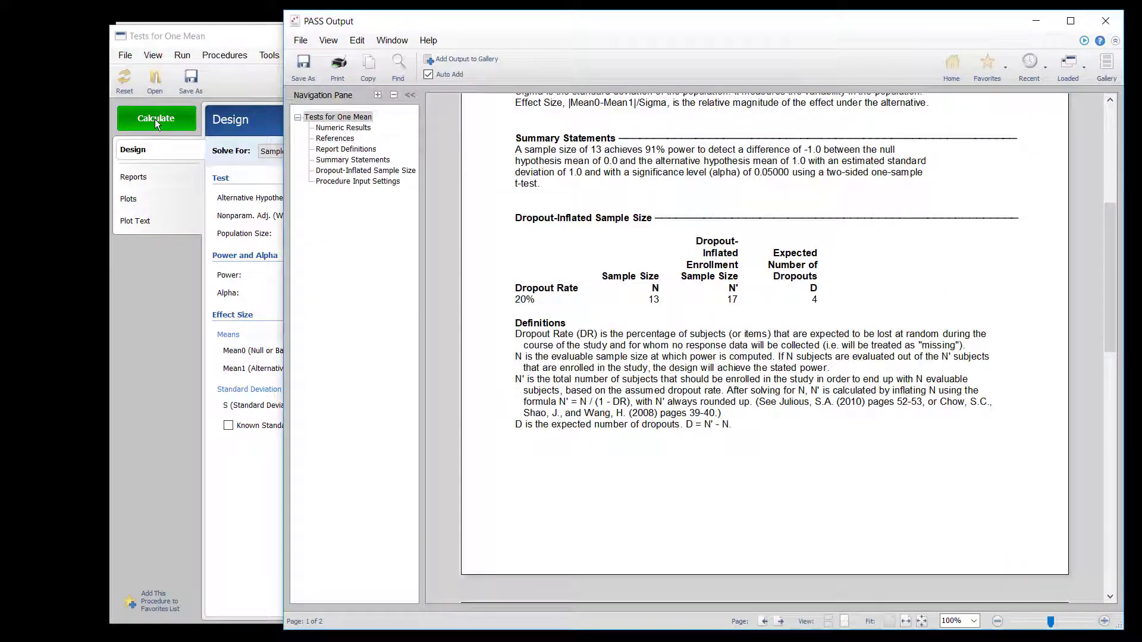
{"action": "left_click", "coordinate": [235, 166]}
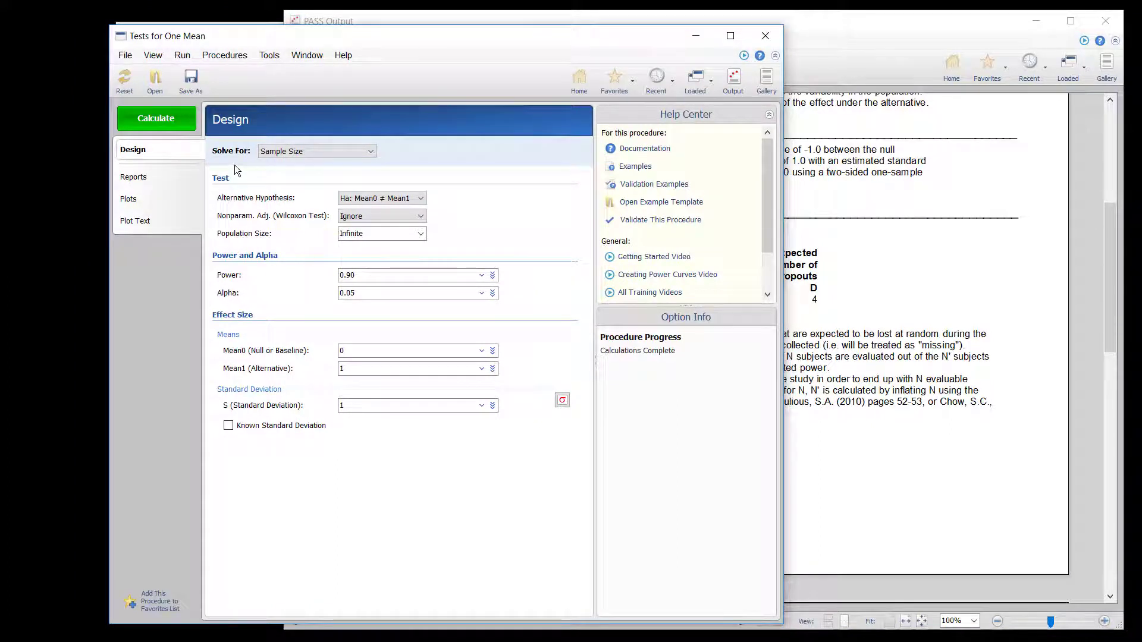
{"action": "left_click", "coordinate": [124, 56]}
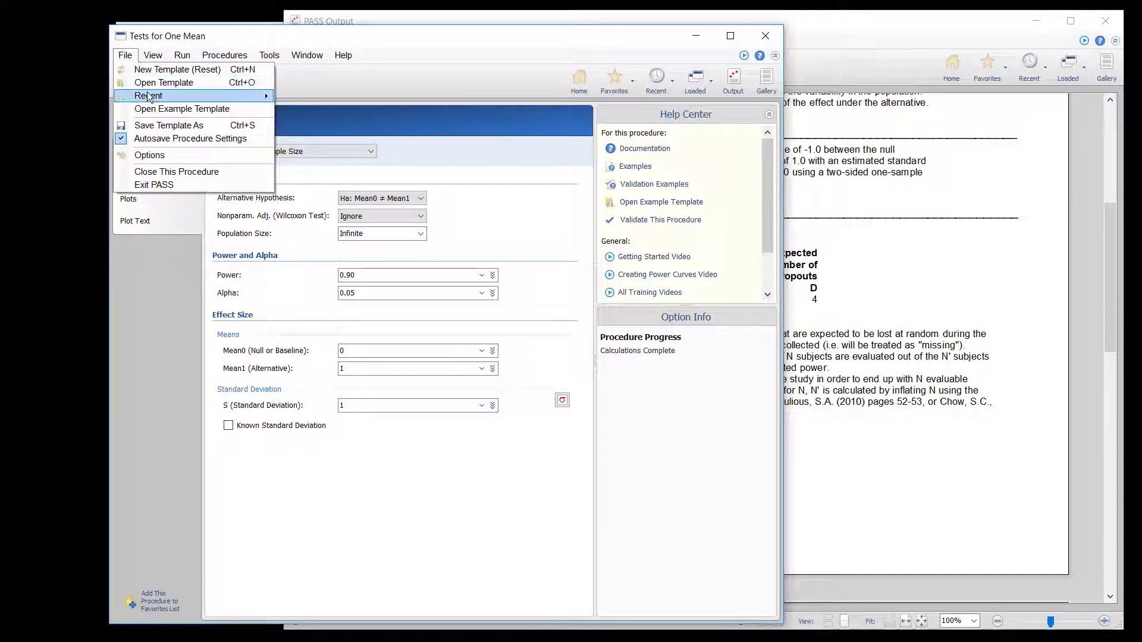
{"action": "mouse_move", "coordinate": [149, 99]}
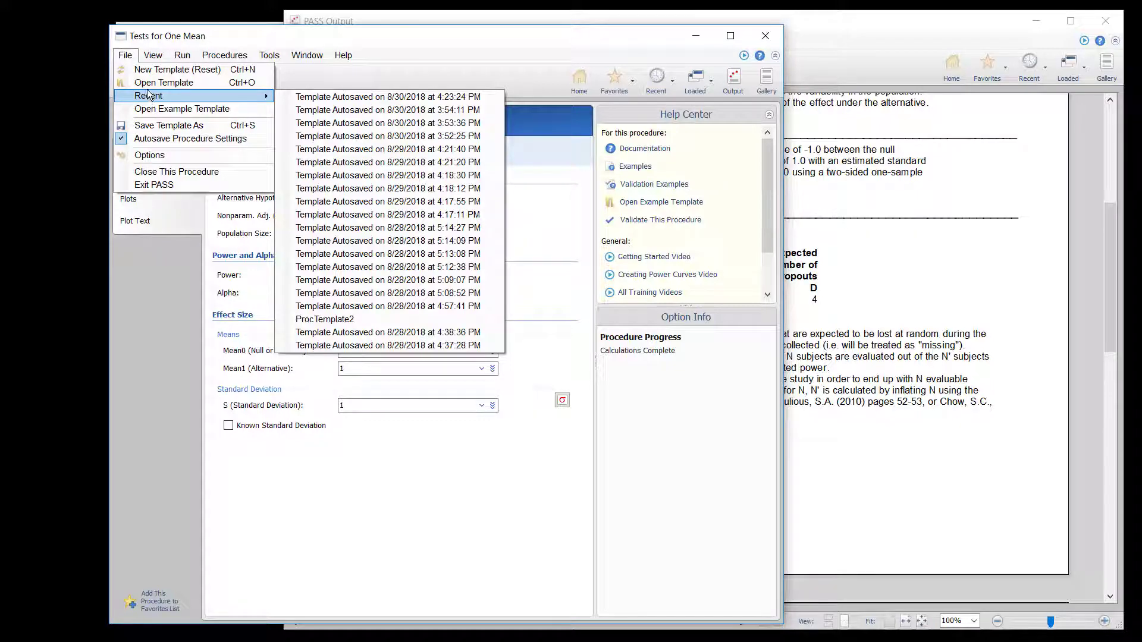
{"action": "left_click", "coordinate": [147, 83]}
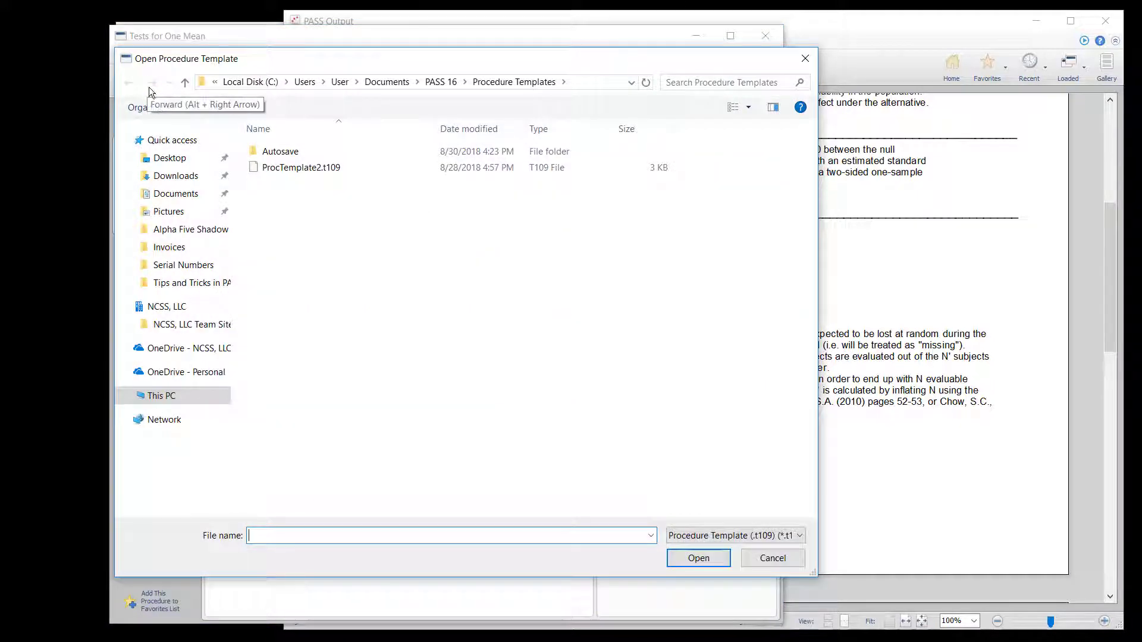
{"action": "double_click", "coordinate": [271, 152]}
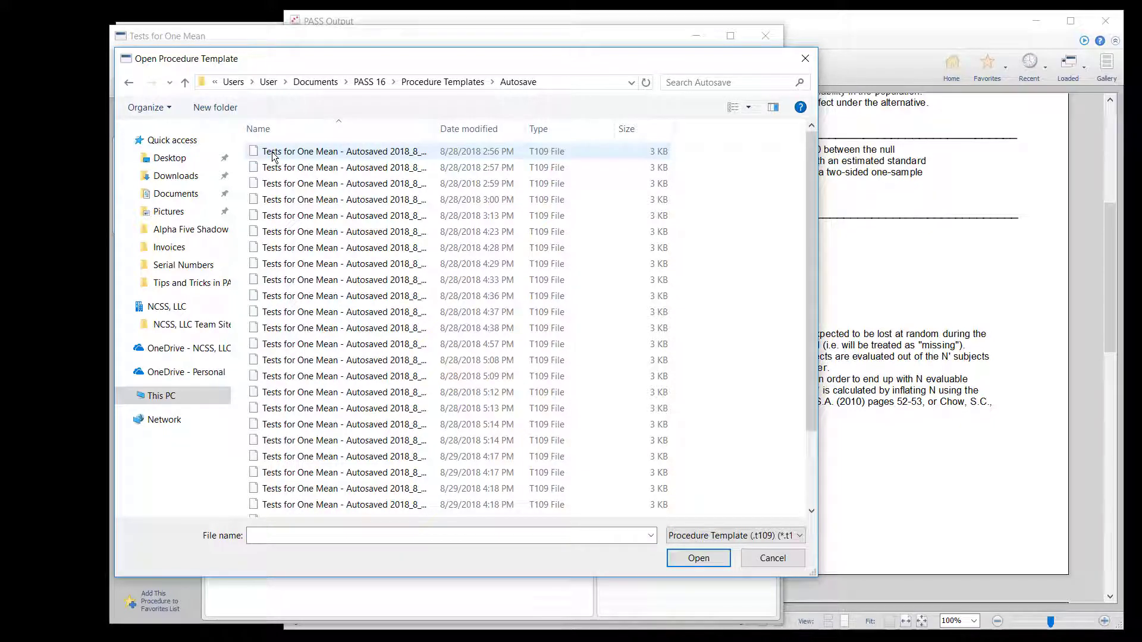
{"action": "left_click", "coordinate": [770, 568]}
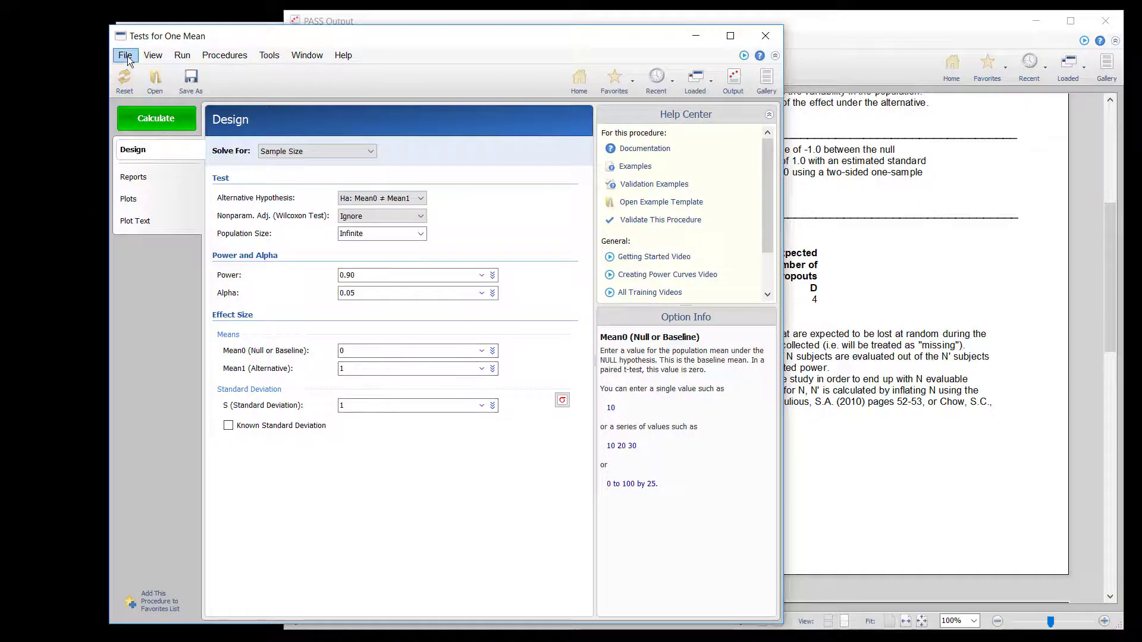
{"action": "left_click", "coordinate": [125, 55]}
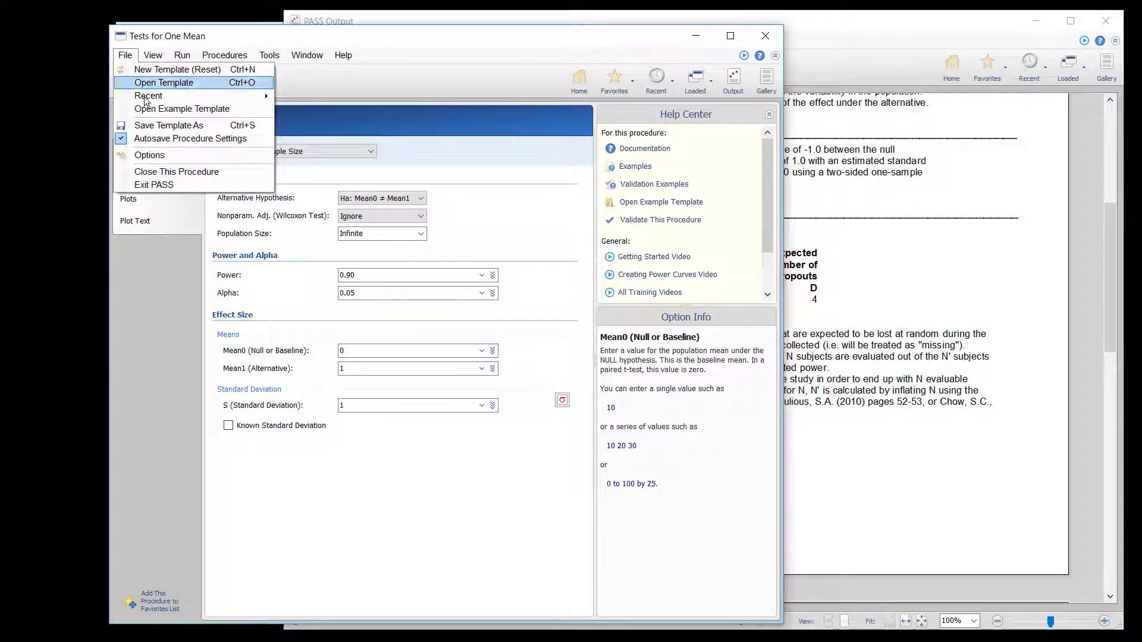
Show the Folders tab of System Options with the Procedure Settings Autosave Folder
{"action": "left_click", "coordinate": [151, 155]}
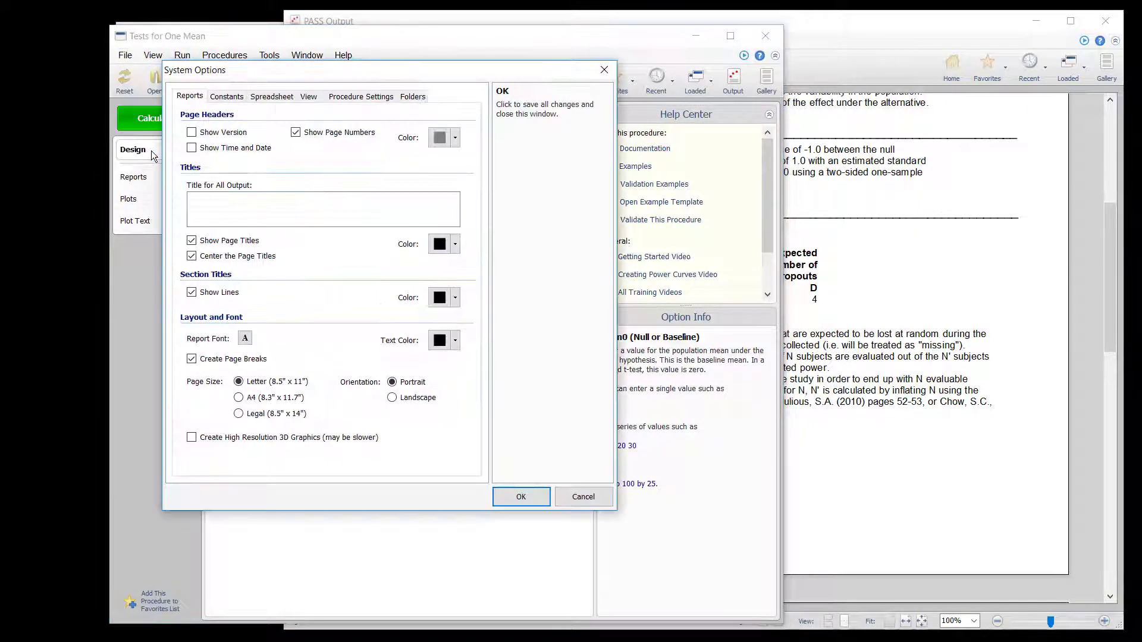
{"action": "left_click", "coordinate": [412, 97]}
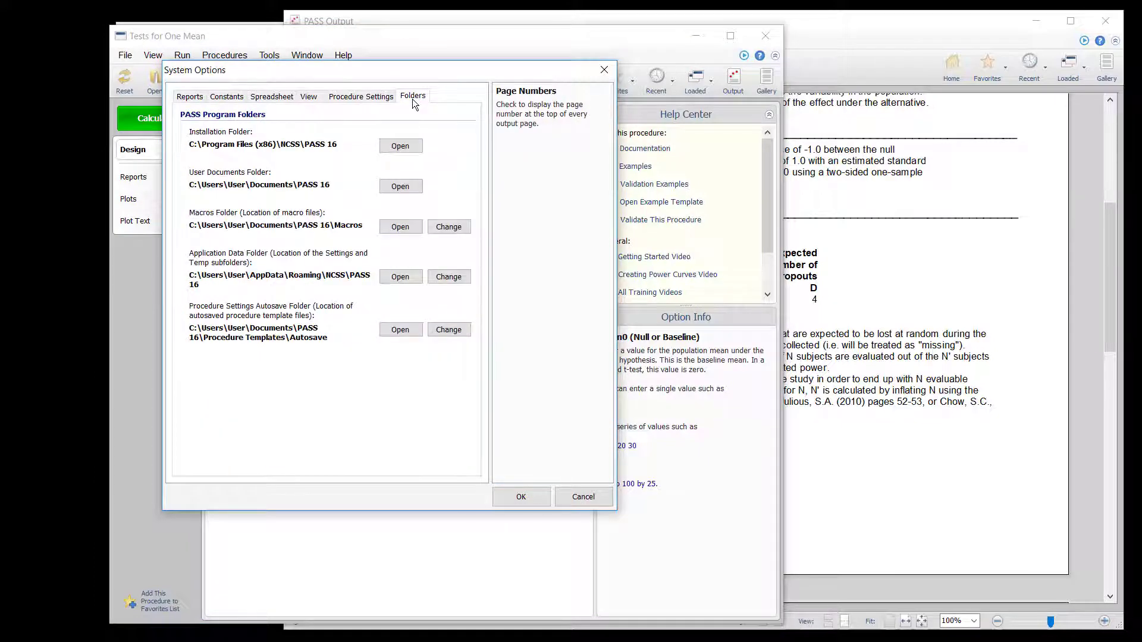